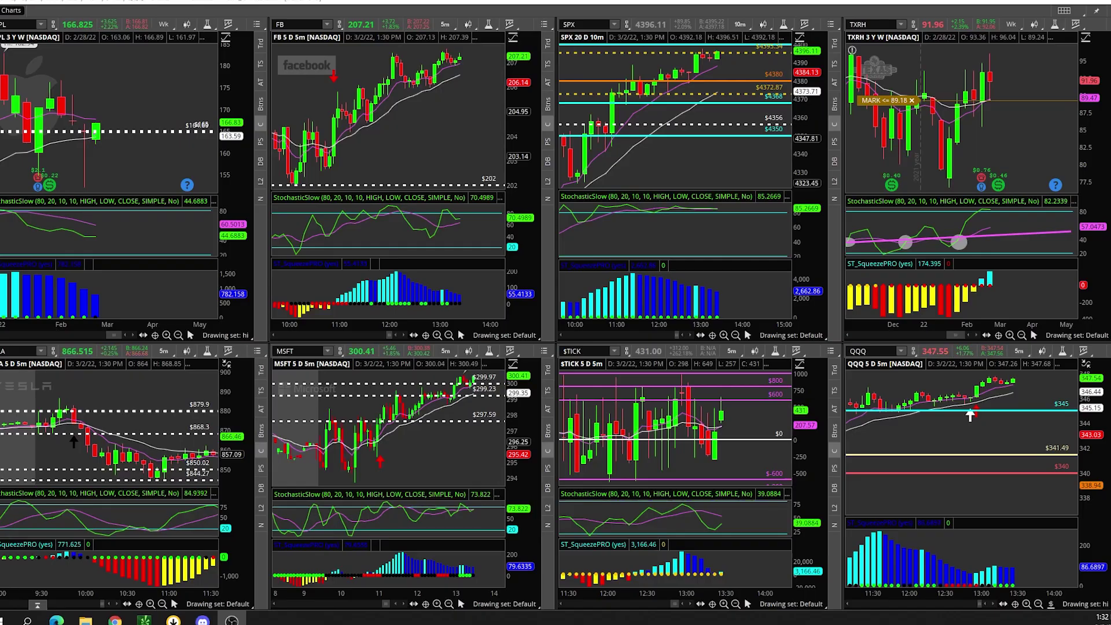
# Maximize the detached TXRH chart window and set it to the 15-year monthly time frame.
pyautogui.moveTo(0, 72); pyautogui.dragTo(590, 112)
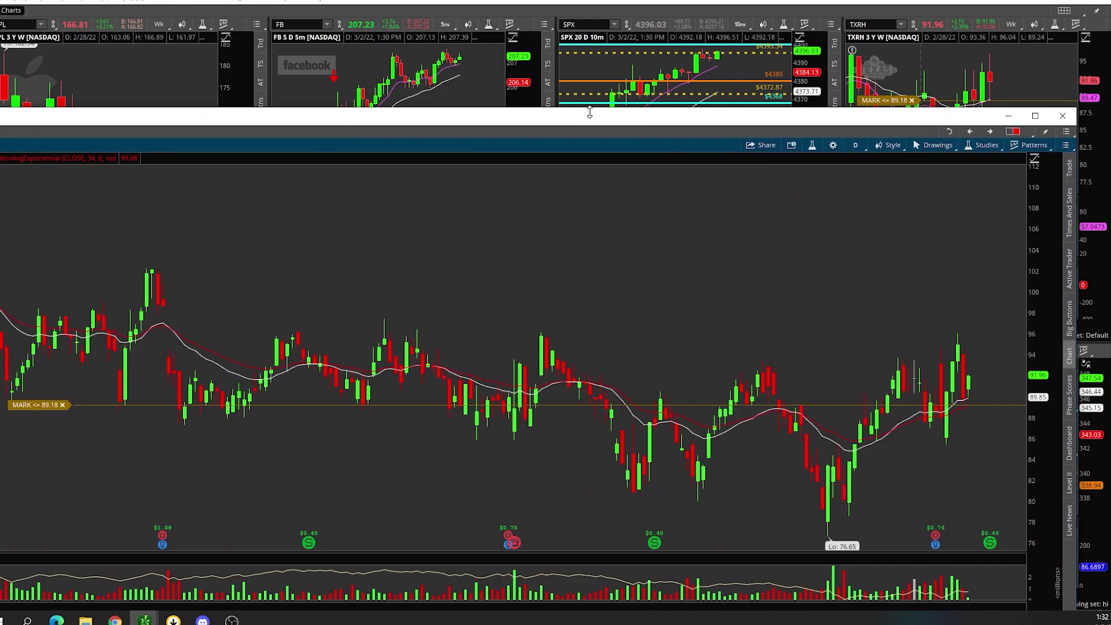
pyautogui.click(1030, 119)
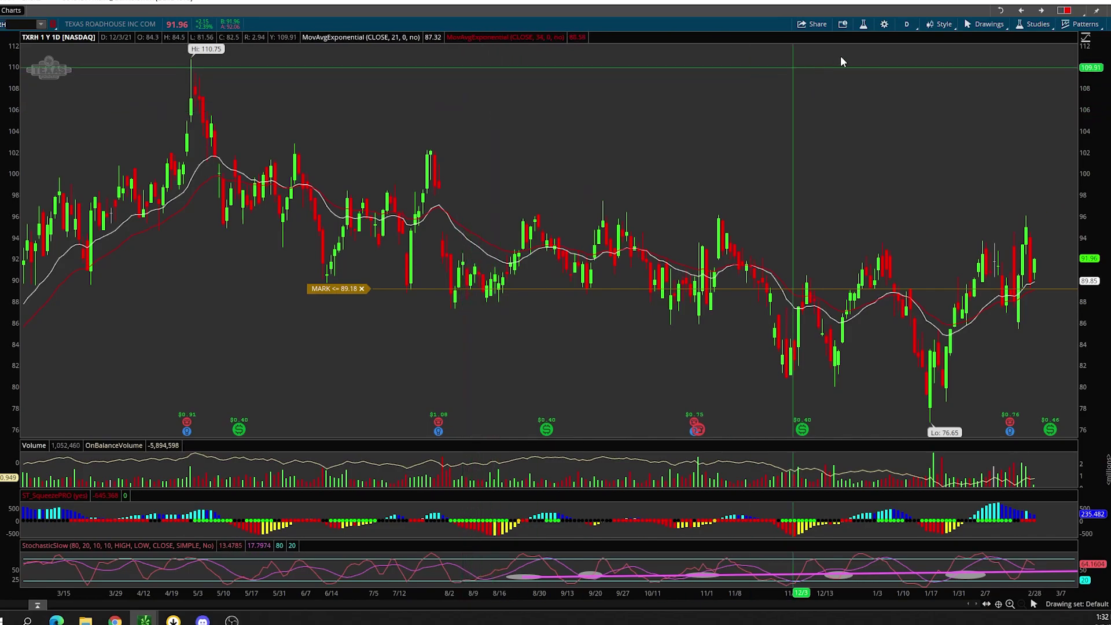
pyautogui.click(907, 23)
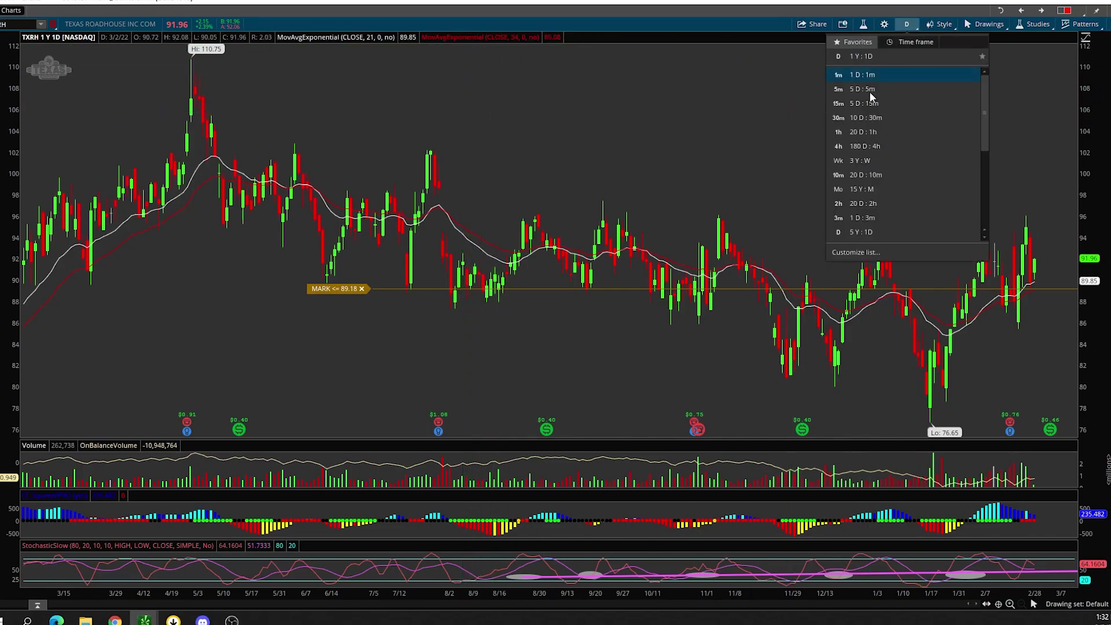
pyautogui.click(861, 189)
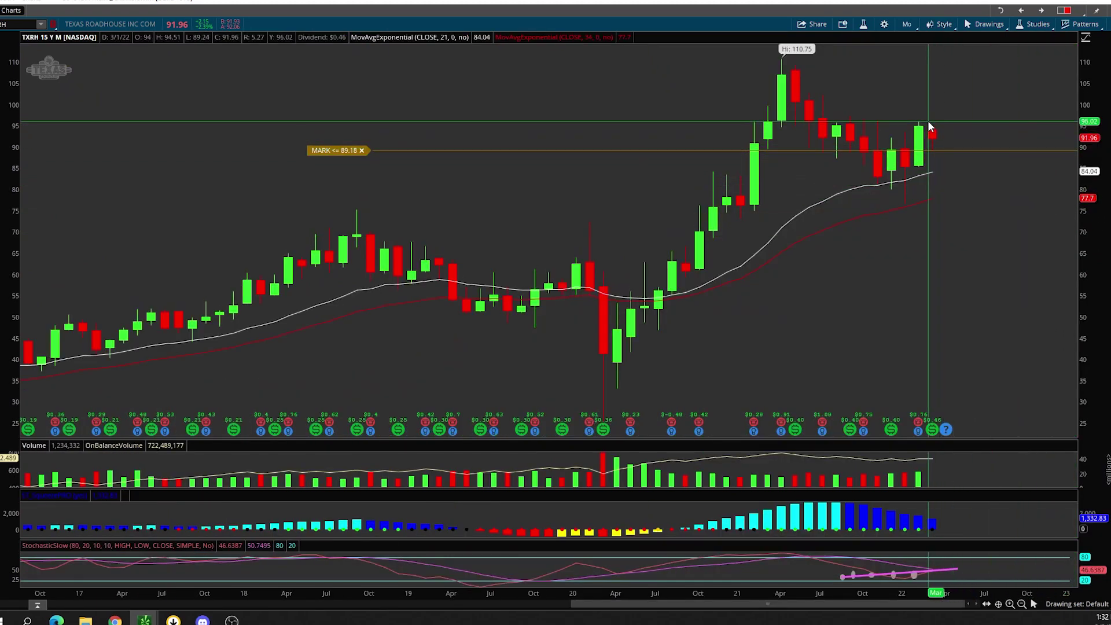
# Try a Fibonacci retracement from the February 2020 high to the March 2020 low on TXRH, and remove it.
pyautogui.scroll(1, 573, 191)
pyautogui.middleClick(573, 190)
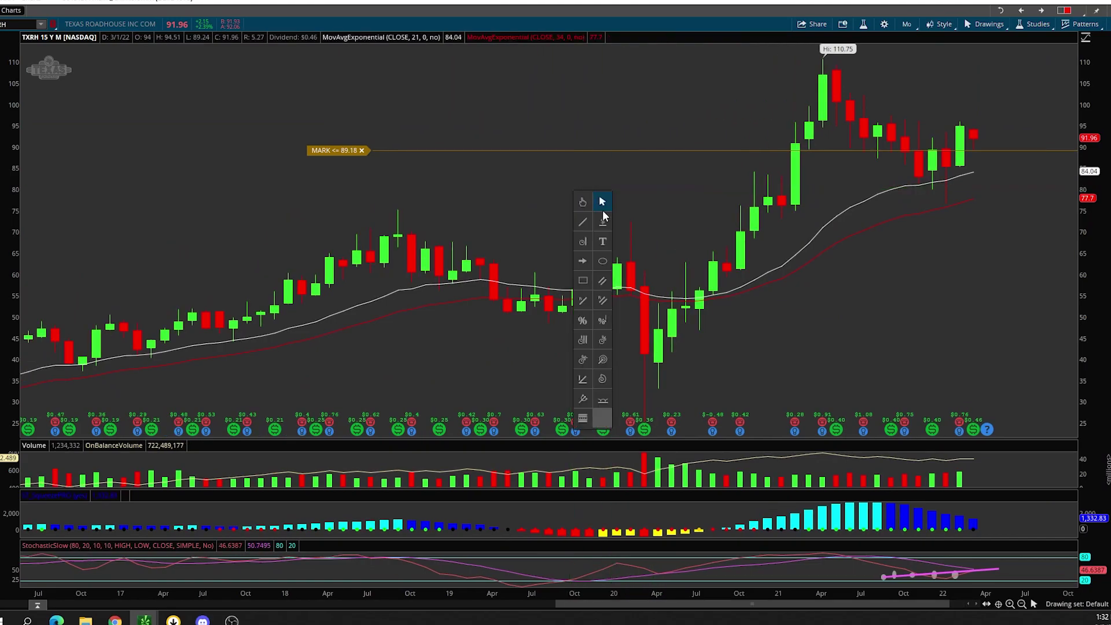
pyautogui.click(584, 321)
pyautogui.click(635, 217)
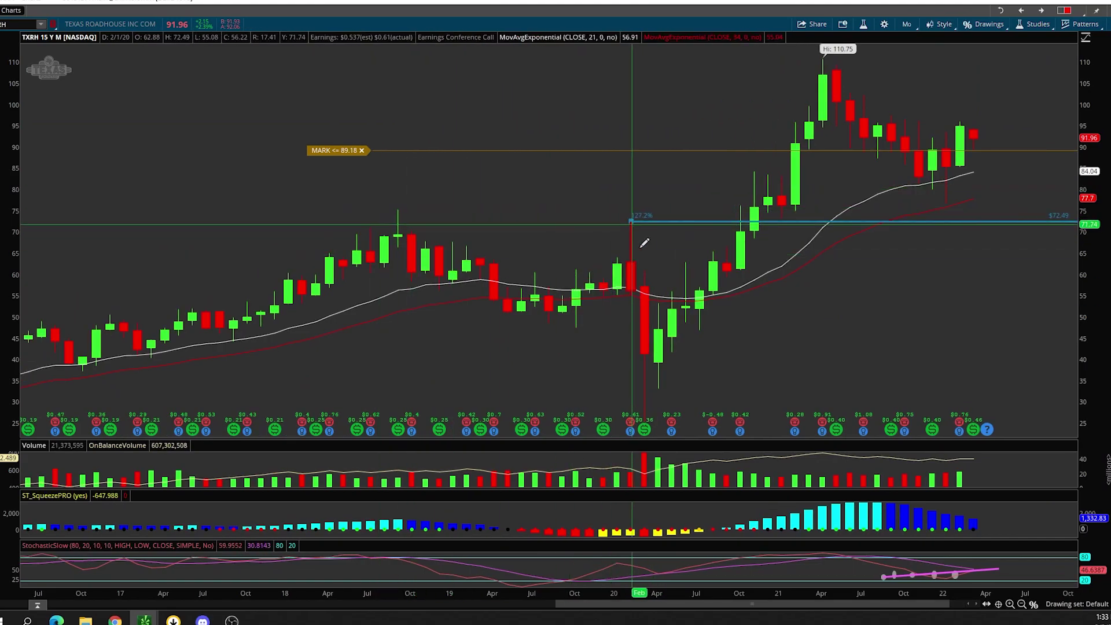
pyautogui.click(645, 415)
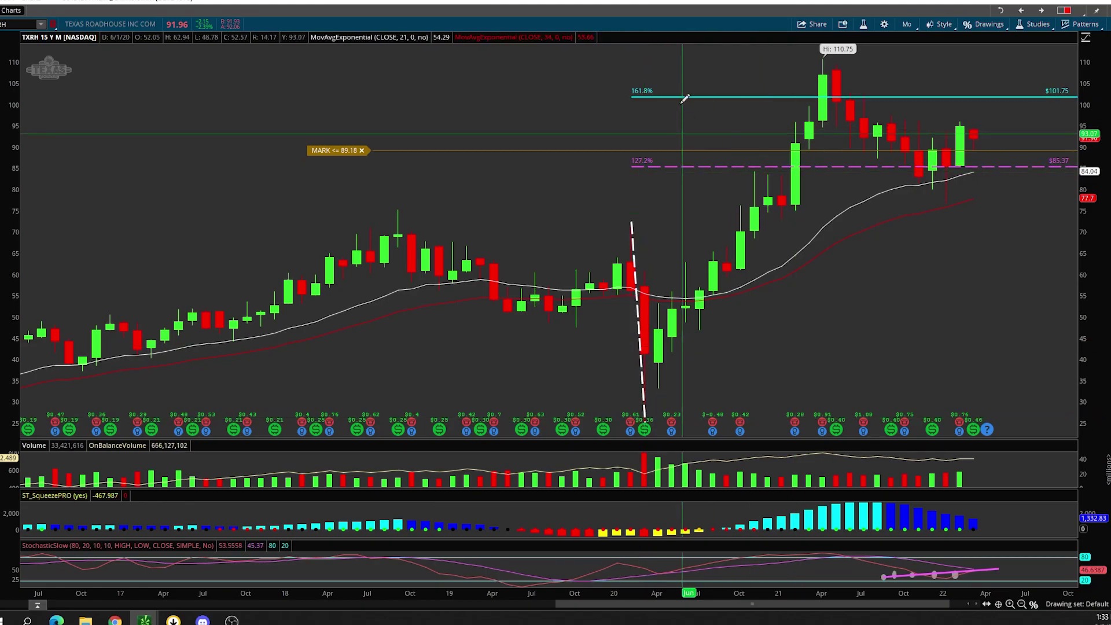
pyautogui.rightClick(686, 98)
pyautogui.click(738, 150)
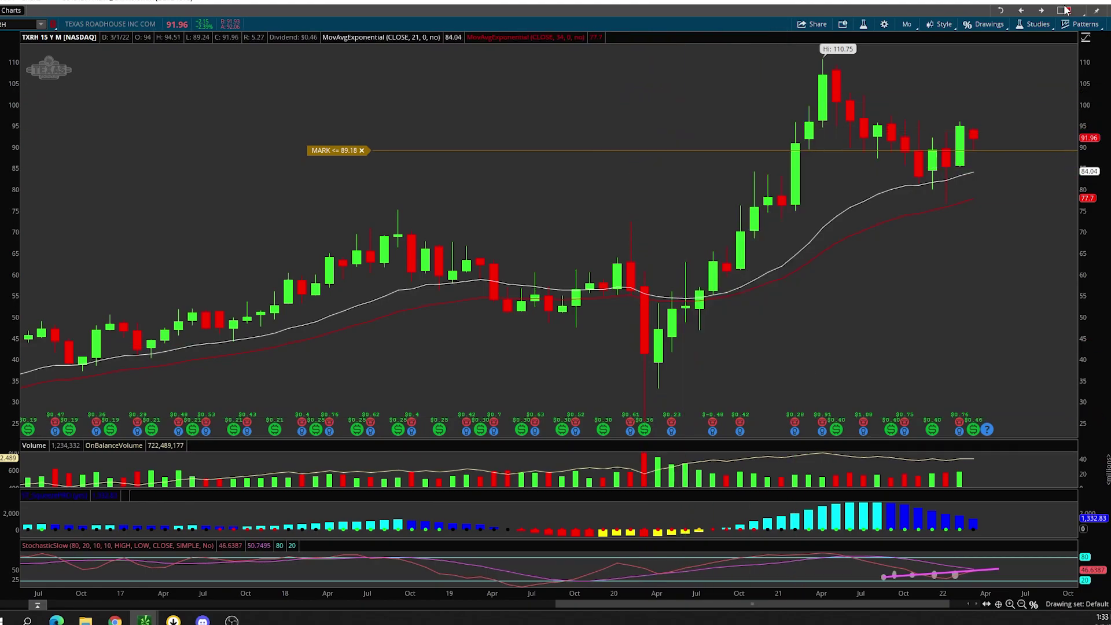
# Add a horizontal price level at $96.11 across the November 2021 high on the monthly TXRH chart.
pyautogui.middleClick(628, 53)
pyautogui.click(655, 89)
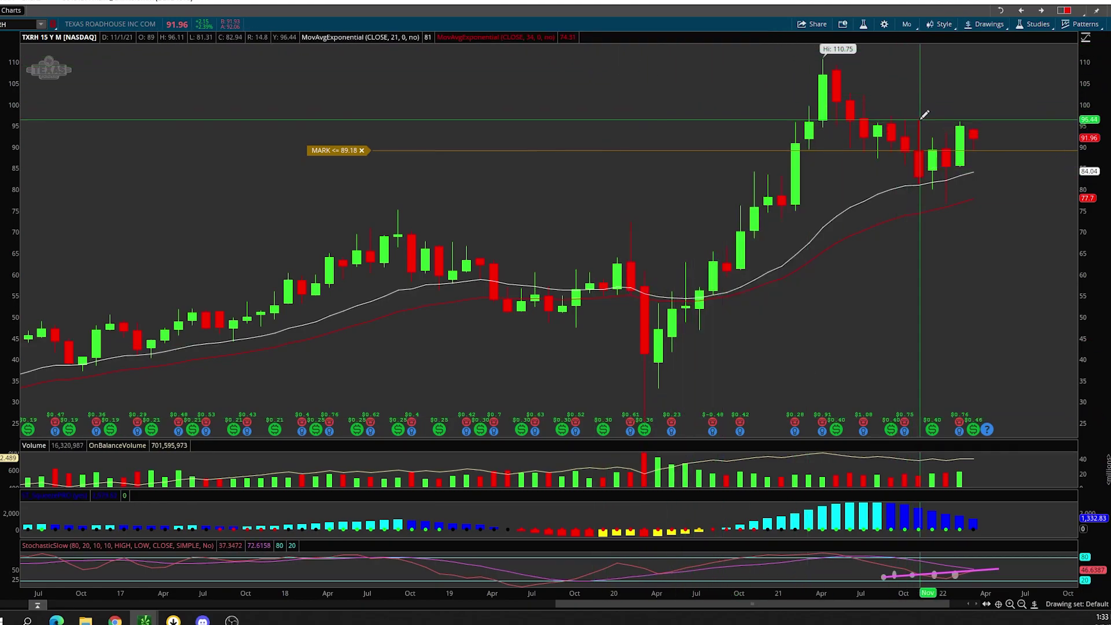
pyautogui.click(920, 120)
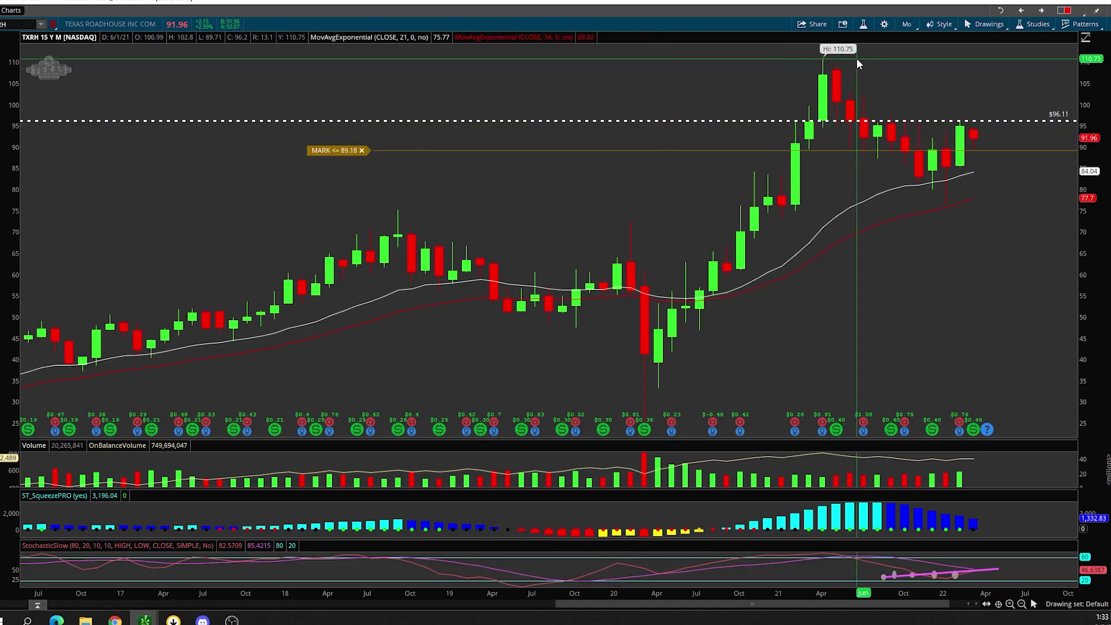
# On the 3-year weekly TXRH chart, draw a descending trendline from the 110.75 high to about 86, past the latest candle.
pyautogui.click(908, 24)
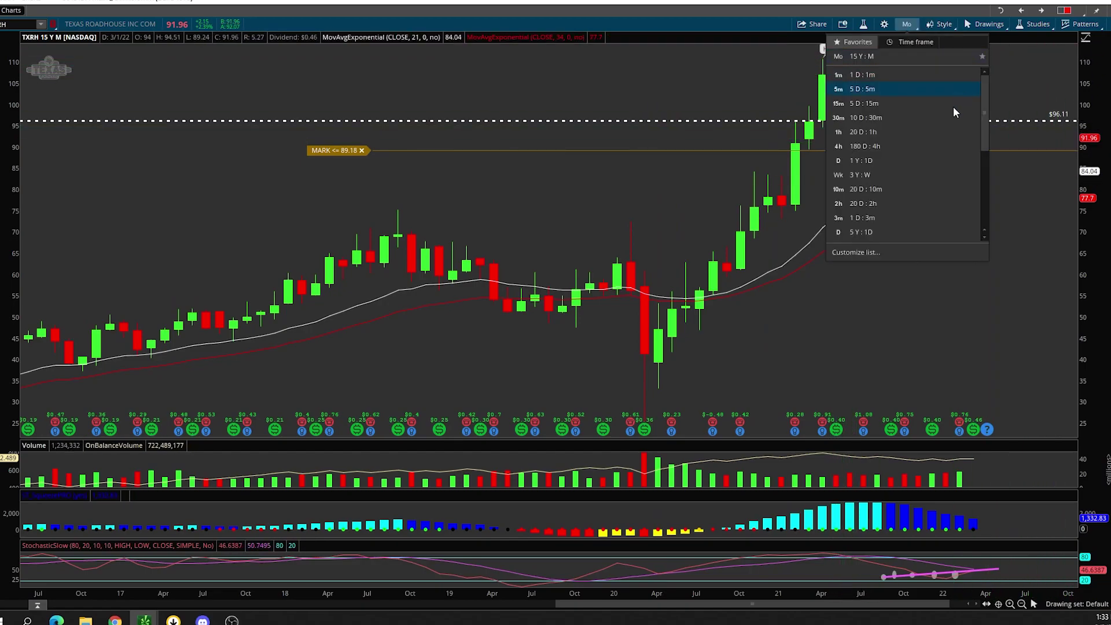
pyautogui.click(882, 176)
pyautogui.middleClick(636, 132)
pyautogui.click(645, 164)
pyautogui.click(349, 58)
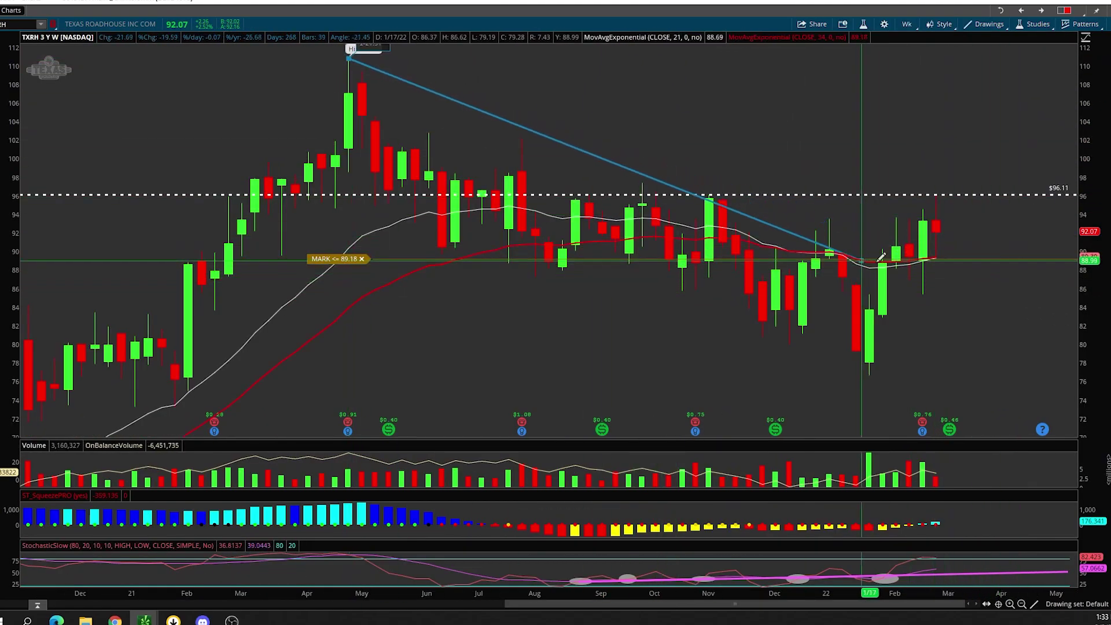
pyautogui.click(1044, 286)
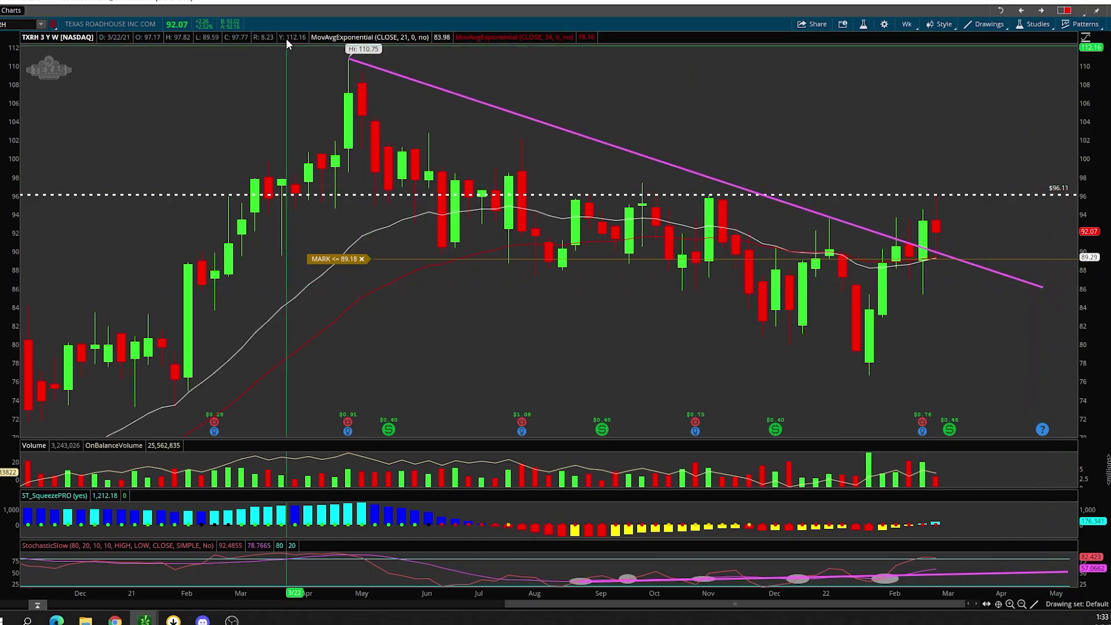
# Set both the trendline chart and the PersonsPivots chart of TXRH to the 1-year daily time frame.
pyautogui.click(906, 25)
pyautogui.click(885, 161)
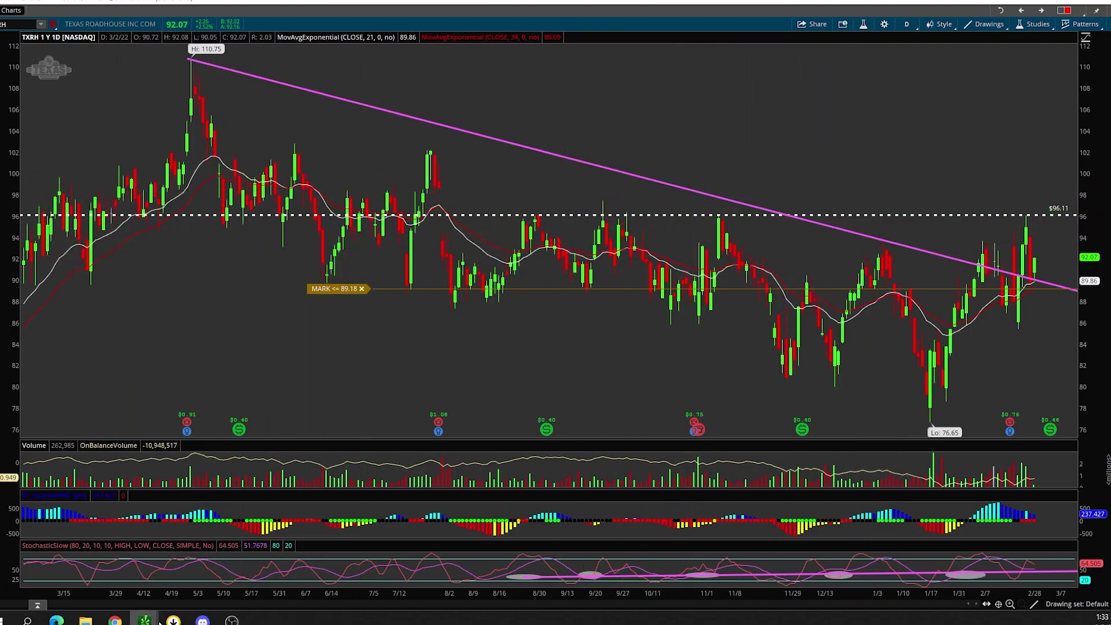
pyautogui.click(706, 590)
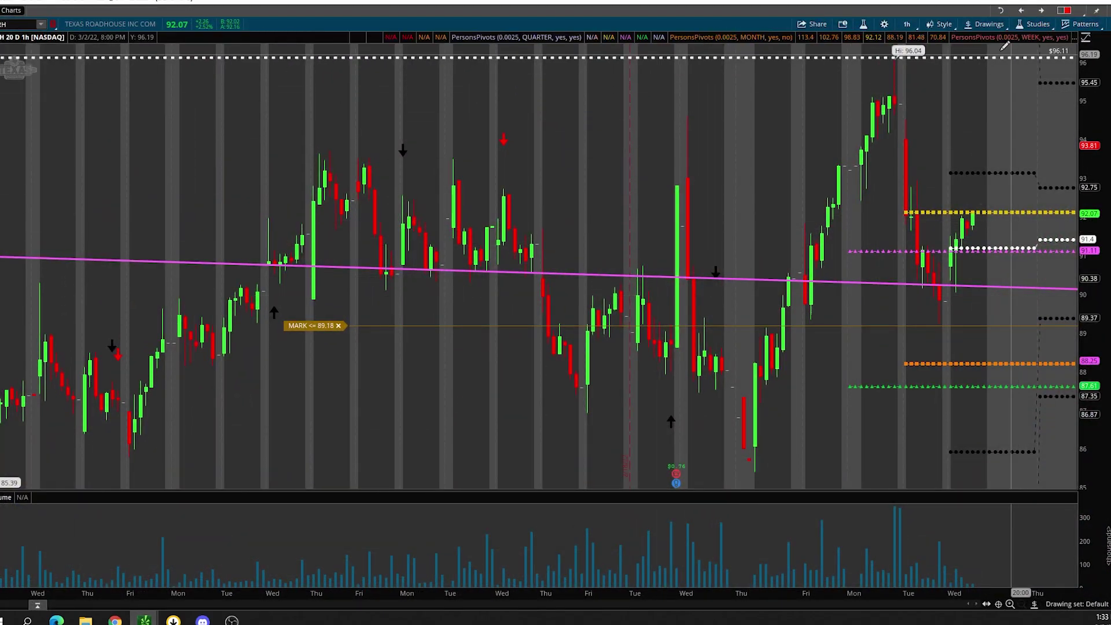
pyautogui.click(907, 25)
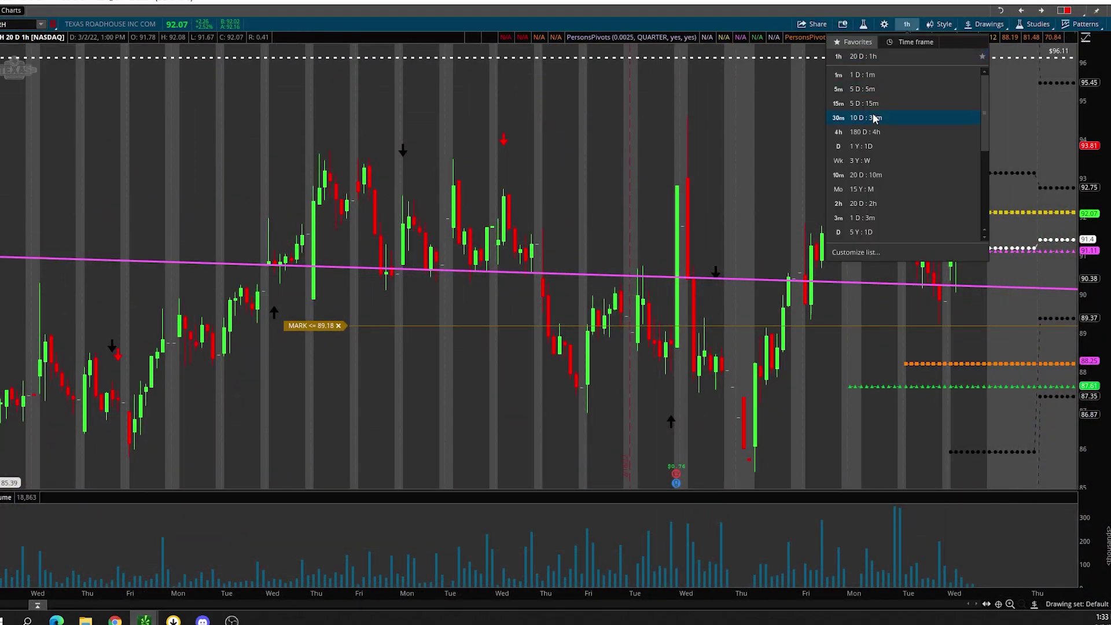
pyautogui.click(868, 146)
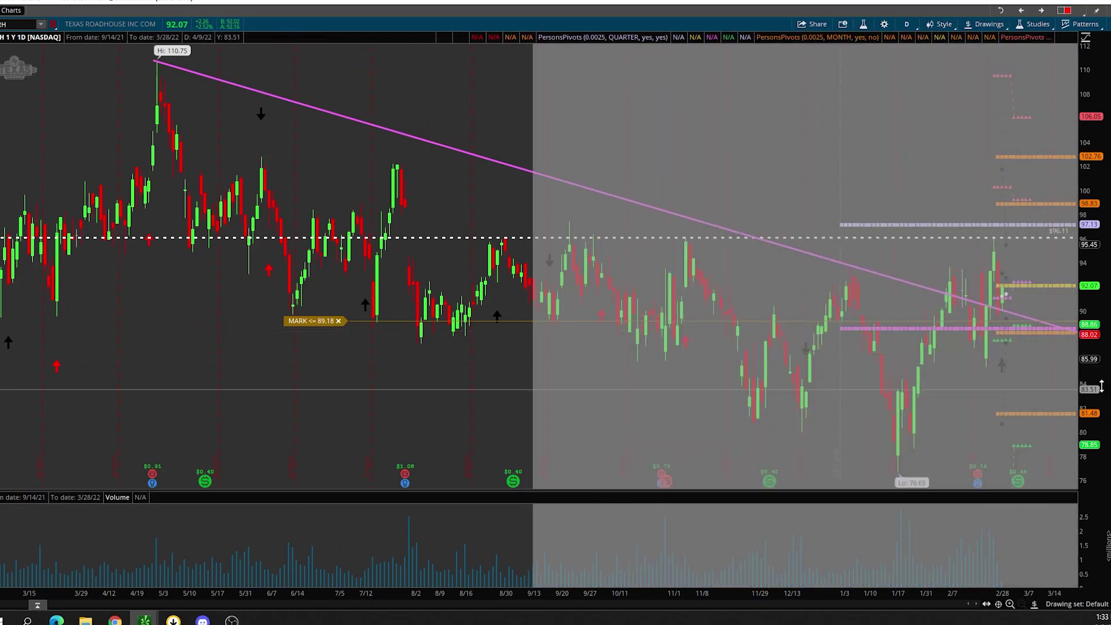
# Add horizontal price levels at $97.19, about $98.86 and $99.21 along the pivots above the recent TXRH candles.
pyautogui.moveTo(1102, 387); pyautogui.dragTo(1102, 384)
pyautogui.moveTo(1084, 135); pyautogui.dragTo(1084, 159)
pyautogui.middleClick(1003, 161)
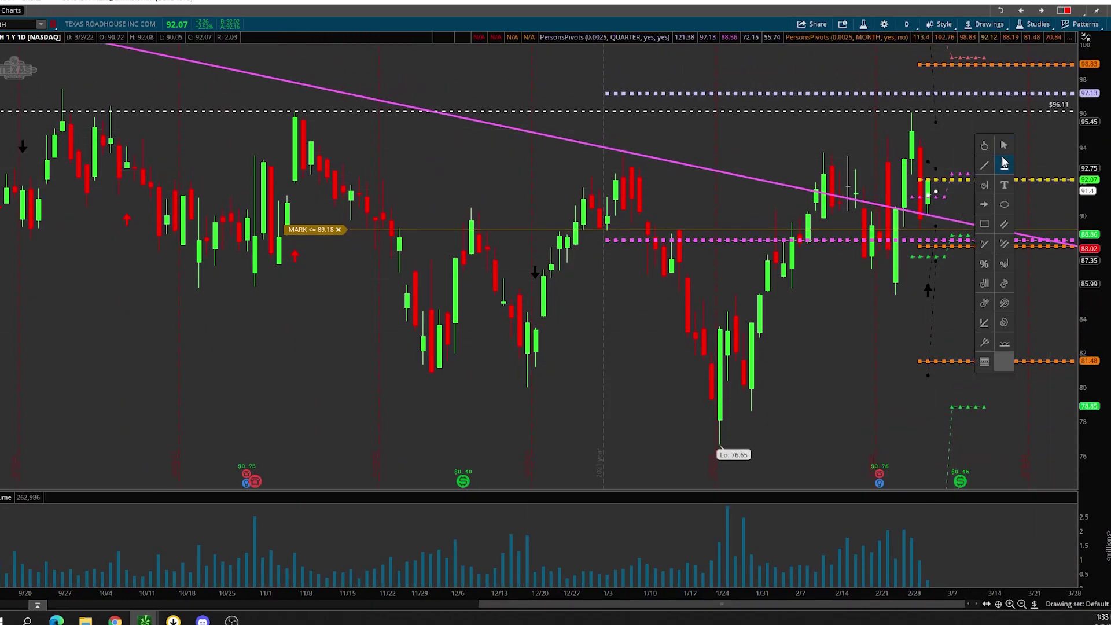
pyautogui.click(1004, 163)
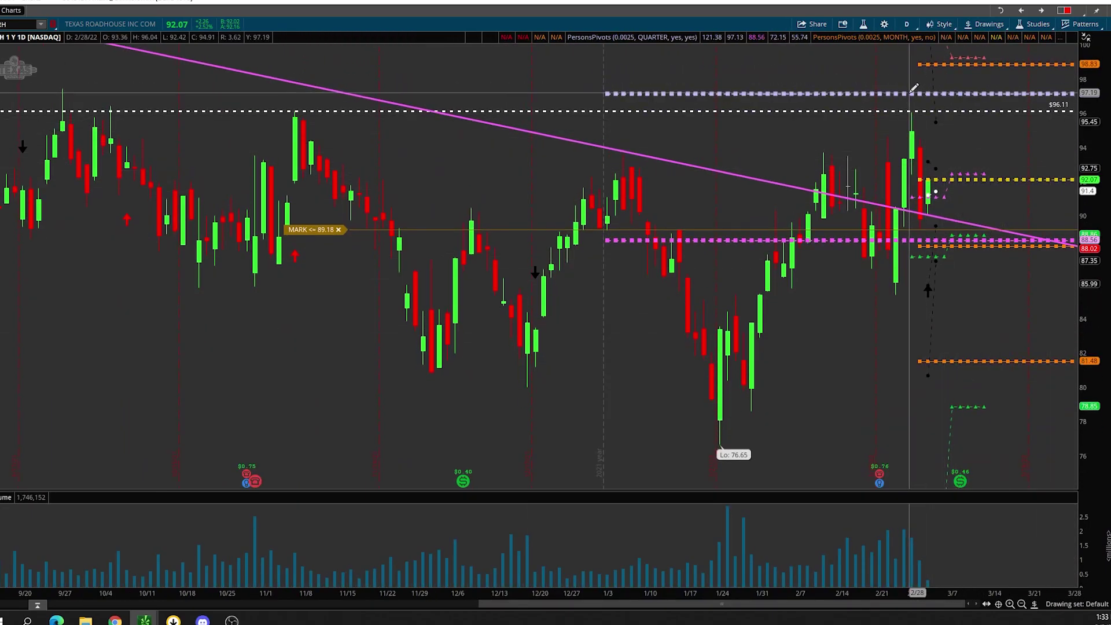
pyautogui.click(912, 92)
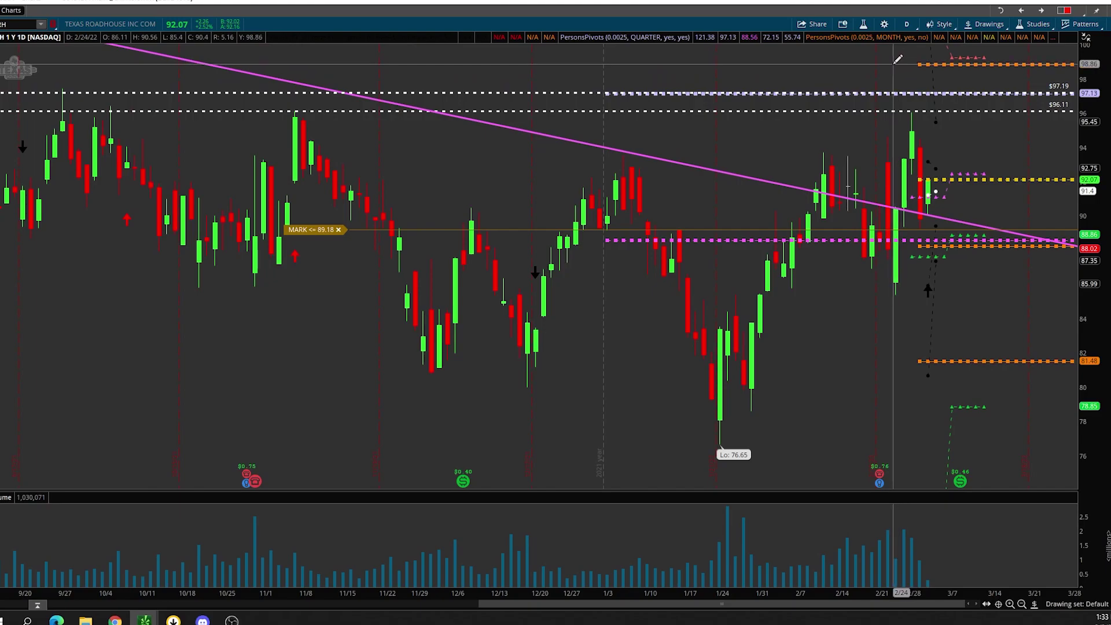
pyautogui.click(895, 63)
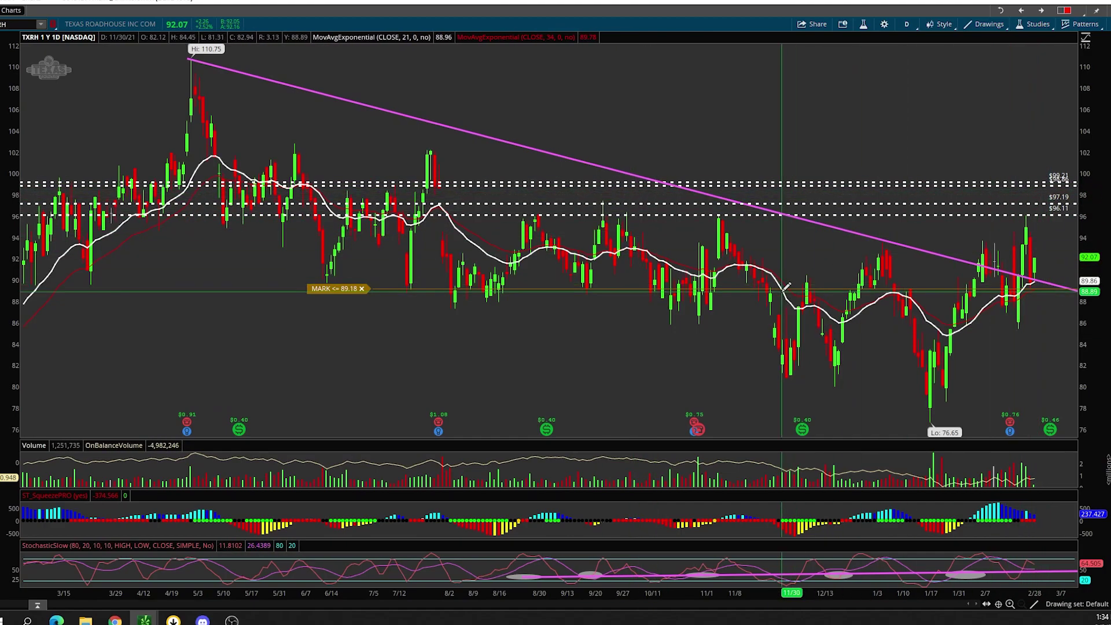
# Examine the recent daily TXRH candles and check the March 2022 dates in the system calendar.
pyautogui.moveTo(414, 302); pyautogui.dragTo(1076, 371)
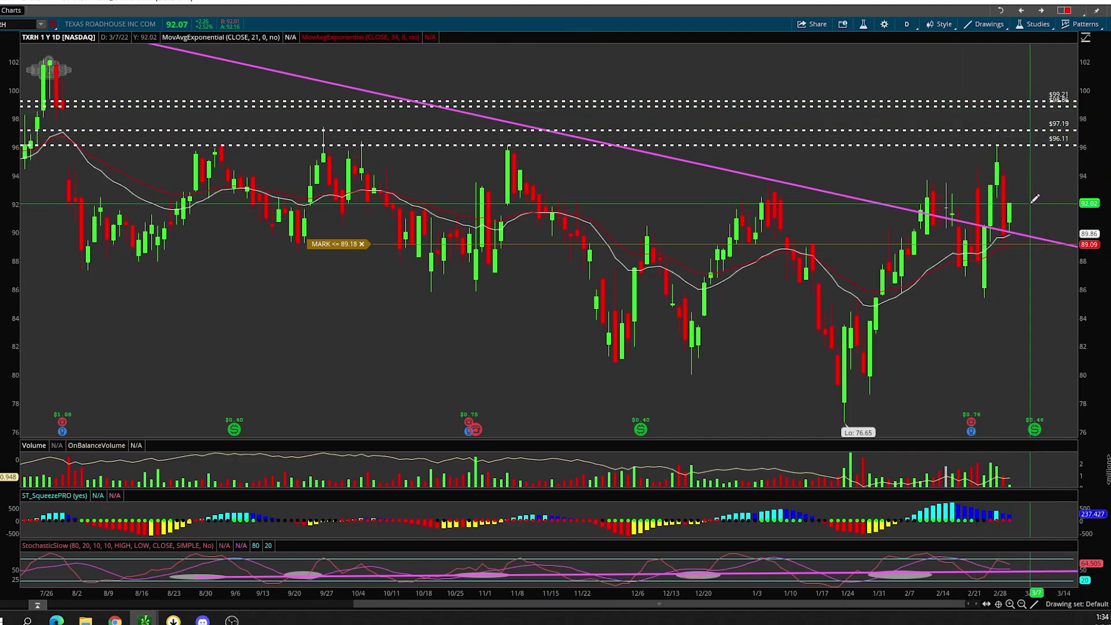
pyautogui.click(1099, 617)
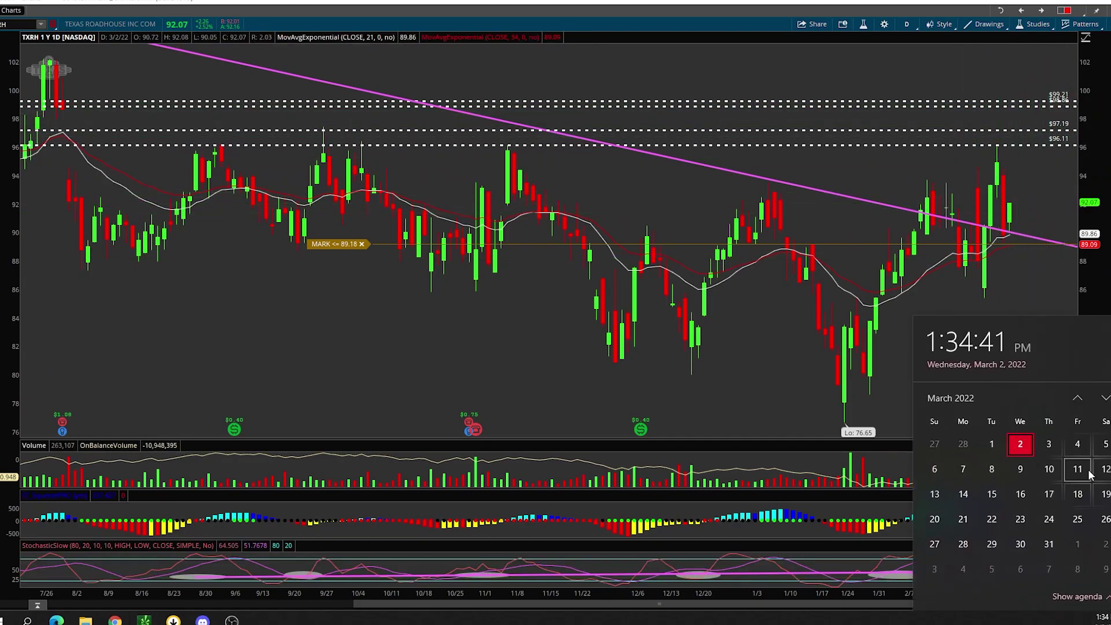
pyautogui.click(1103, 618)
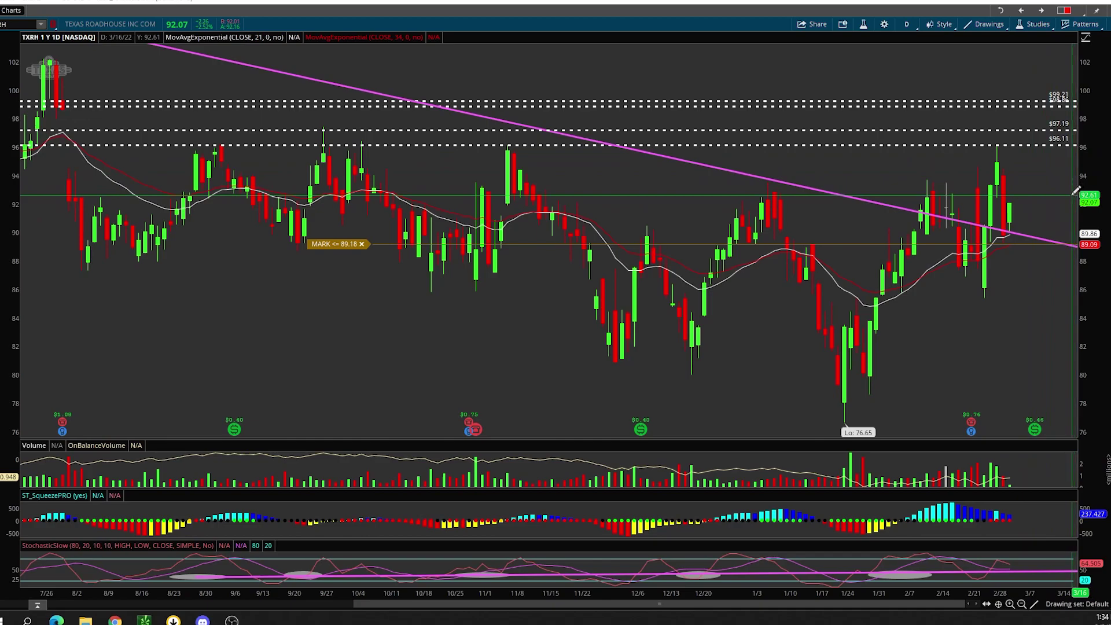
# Return to the pointer tool and load the XLE symbol in the chart.
pyautogui.middleClick(1056, 184)
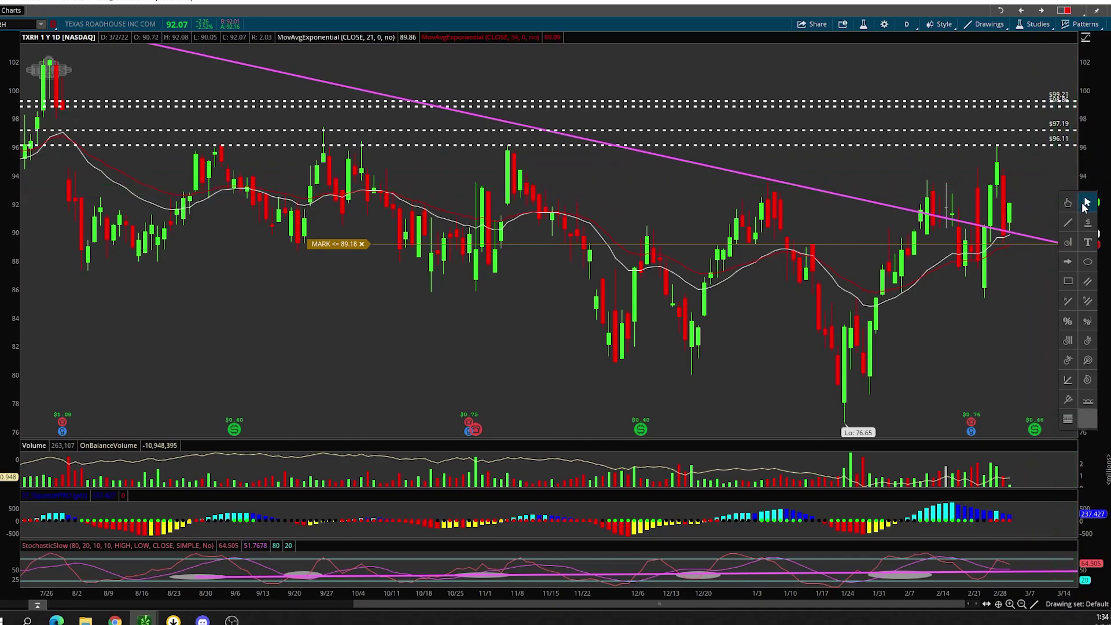
pyautogui.click(1083, 205)
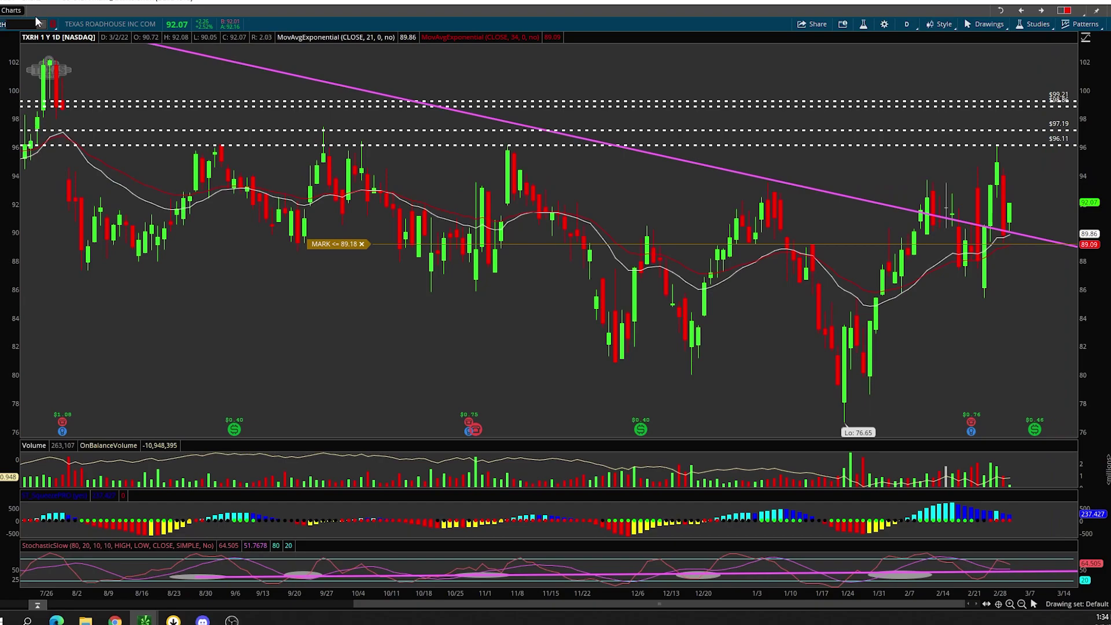
pyautogui.write('XLE')
pyautogui.press('Return')
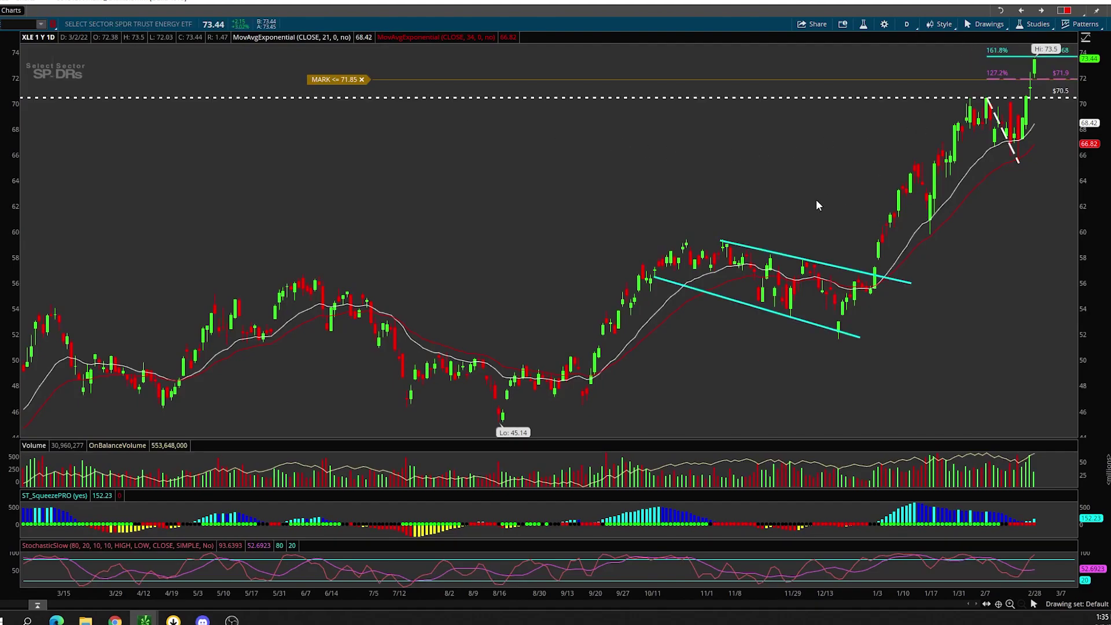
# Place an ellipse over the 127.2% Fibonacci label on the XLE daily chart.
pyautogui.moveTo(817, 200); pyautogui.dragTo(1079, 215)
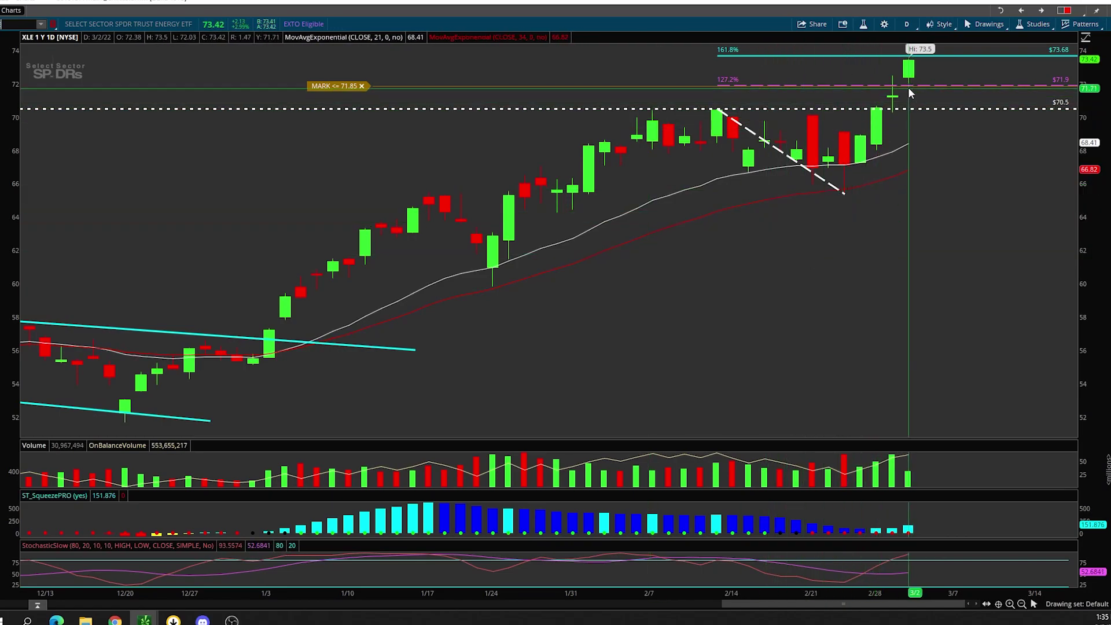
pyautogui.moveTo(908, 87)
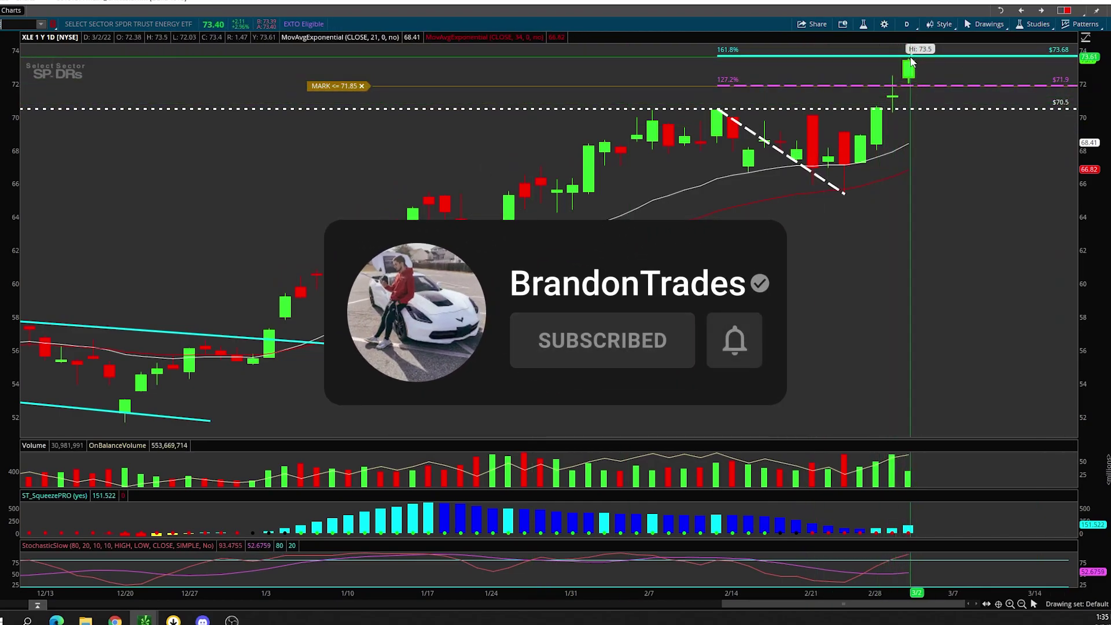
pyautogui.middleClick(623, 75)
pyautogui.click(652, 152)
pyautogui.click(713, 73)
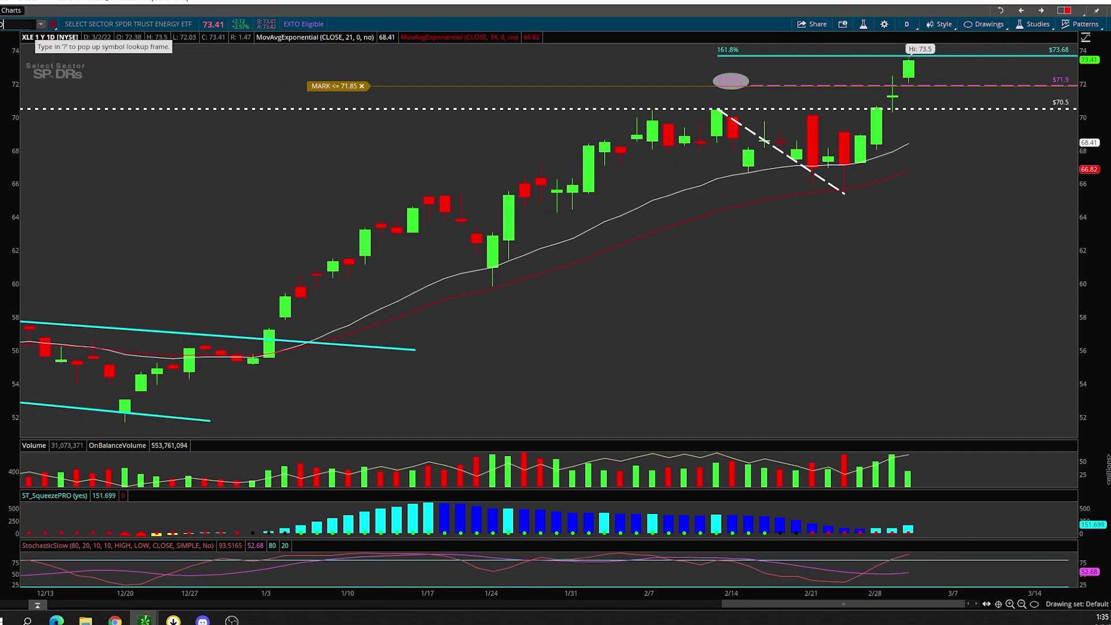
# Load the GLD symbol and set the chart to the 3-year weekly time frame.
pyautogui.write('GLD')
pyautogui.press('Return')
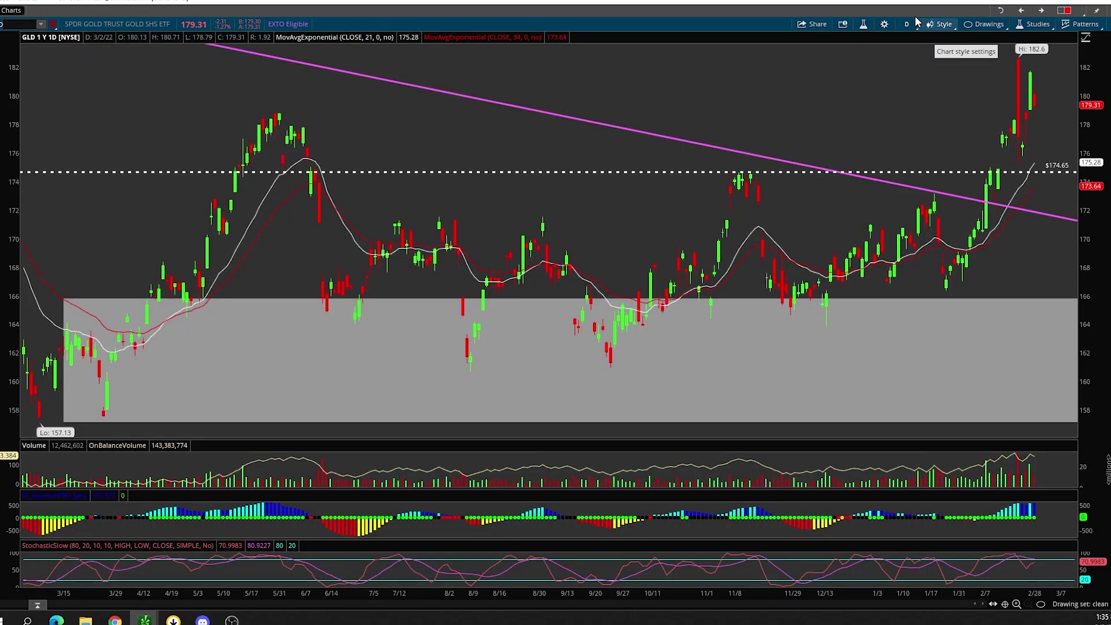
pyautogui.click(907, 24)
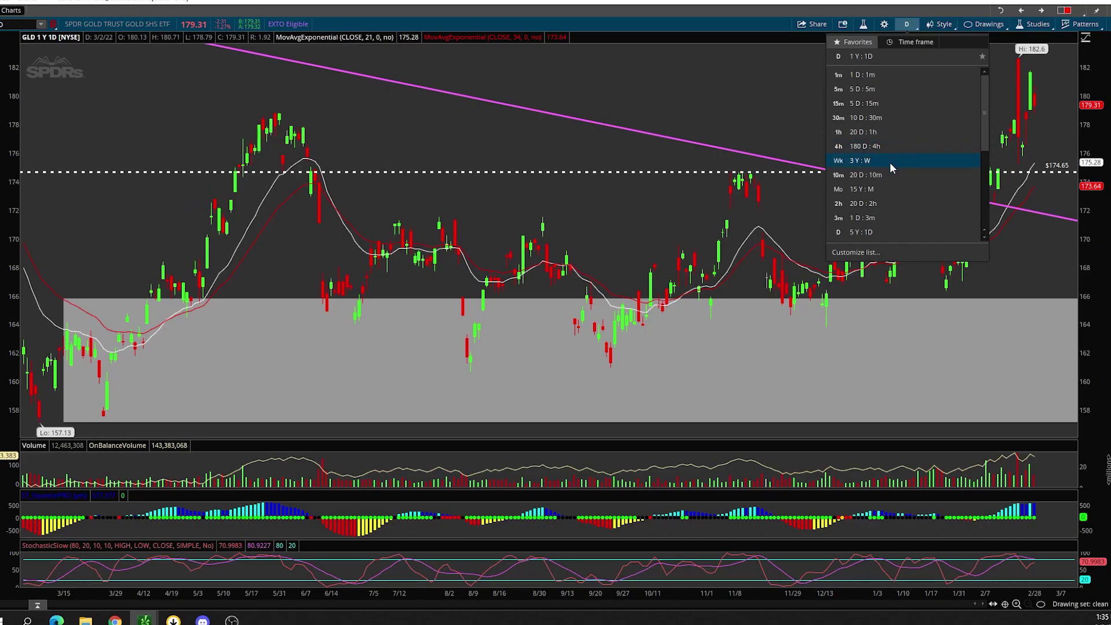
pyautogui.click(891, 162)
# Draw a Fibonacci retracement on the weekly GLD chart from the 194.45 high down to the March 2021 low near 157.
pyautogui.middleClick(755, 90)
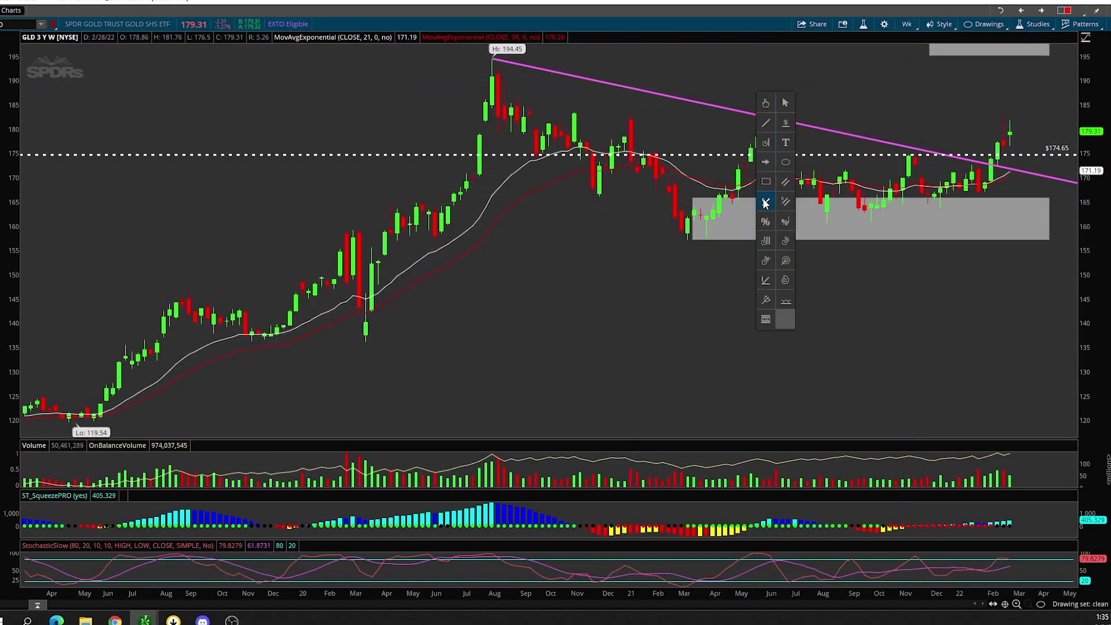
pyautogui.click(765, 222)
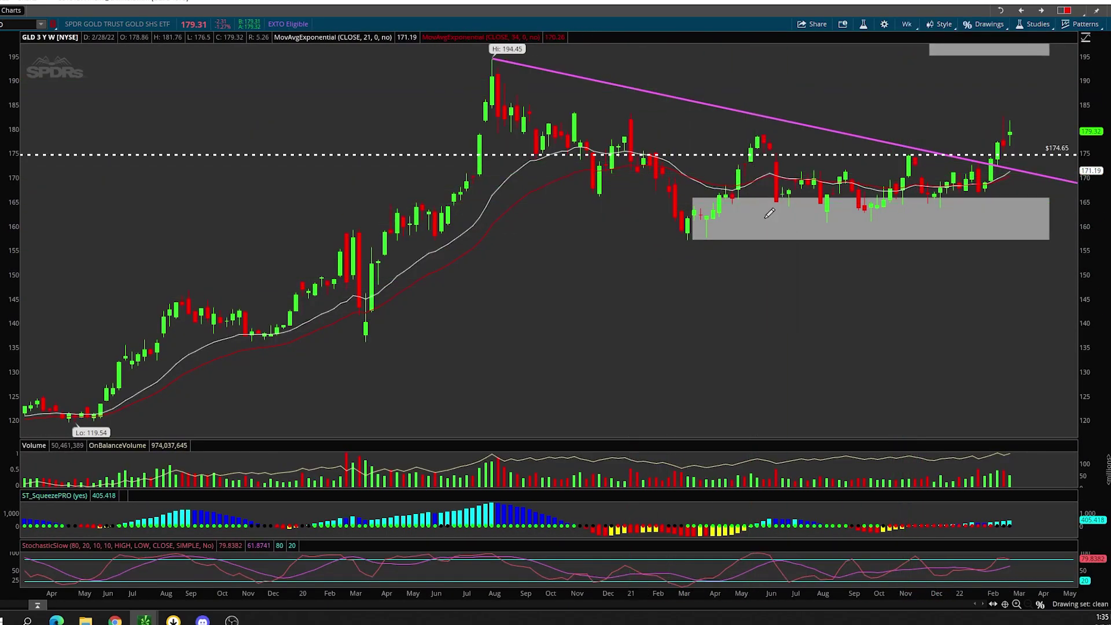
pyautogui.click(496, 52)
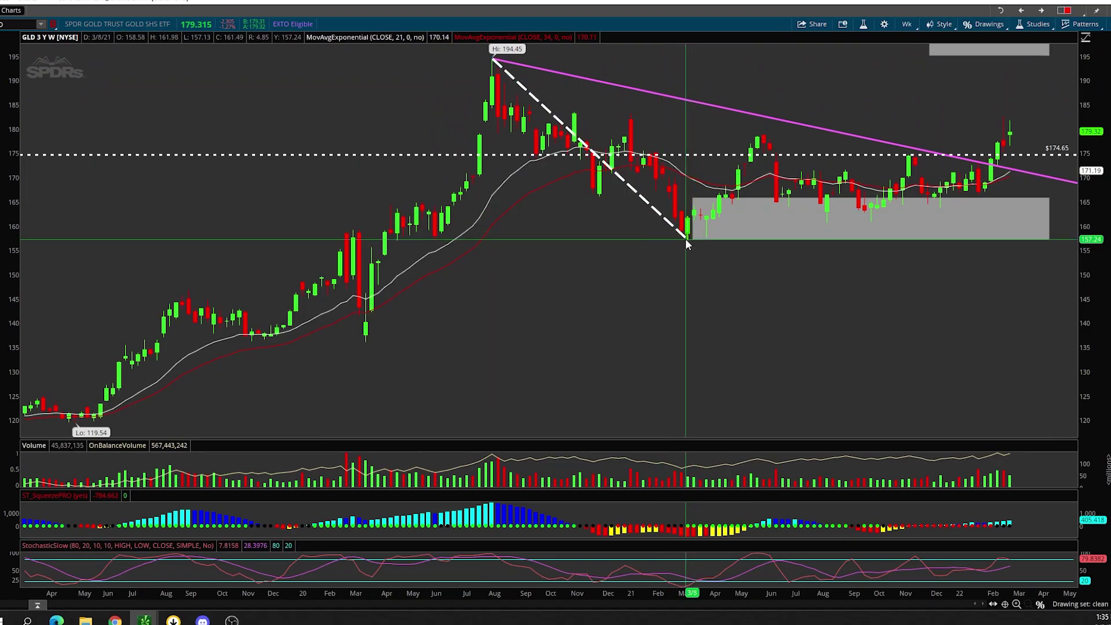
# Make the 50%, 61.8% and 78.6% levels visible in the properties of the Fibonacci retracement on the weekly GLD chart.
pyautogui.rightClick(687, 242)
pyautogui.click(724, 251)
pyautogui.click(411, 351)
pyautogui.click(411, 342)
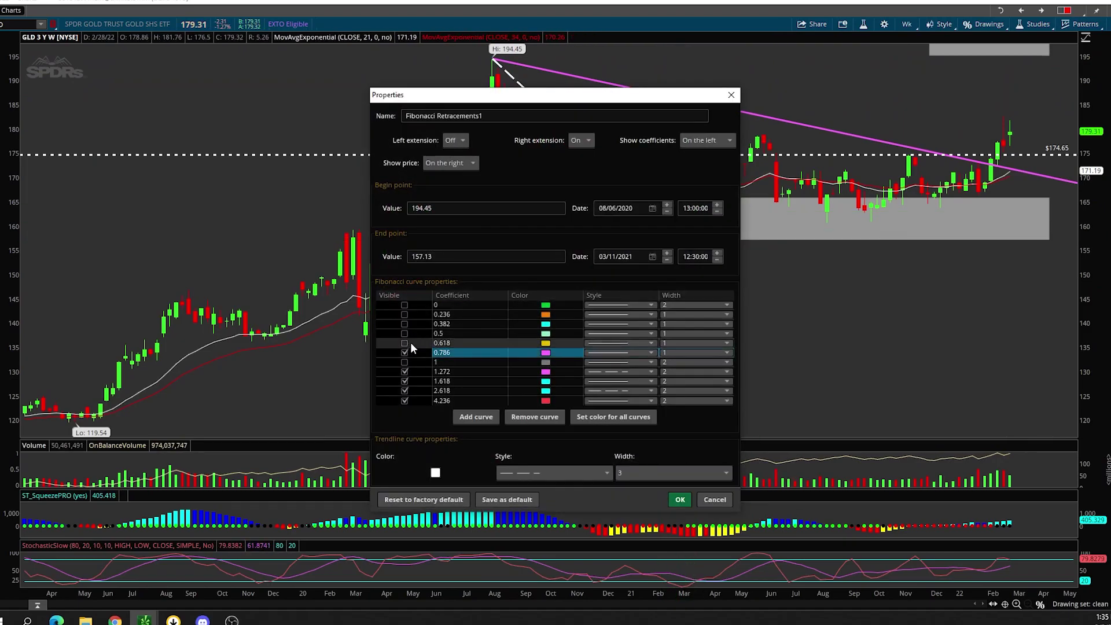
pyautogui.click(411, 333)
pyautogui.click(673, 499)
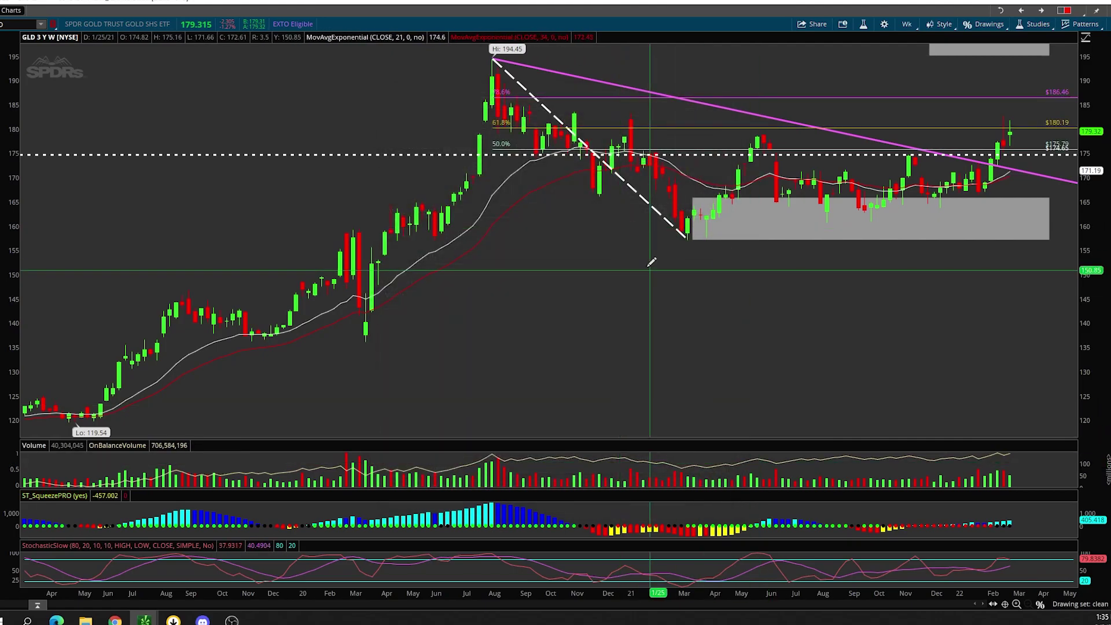
# Examine the recent weekly GLD candles against the 50% and 61.8% retracement levels with the pointer tool.
pyautogui.moveTo(514, 298); pyautogui.dragTo(1090, 337)
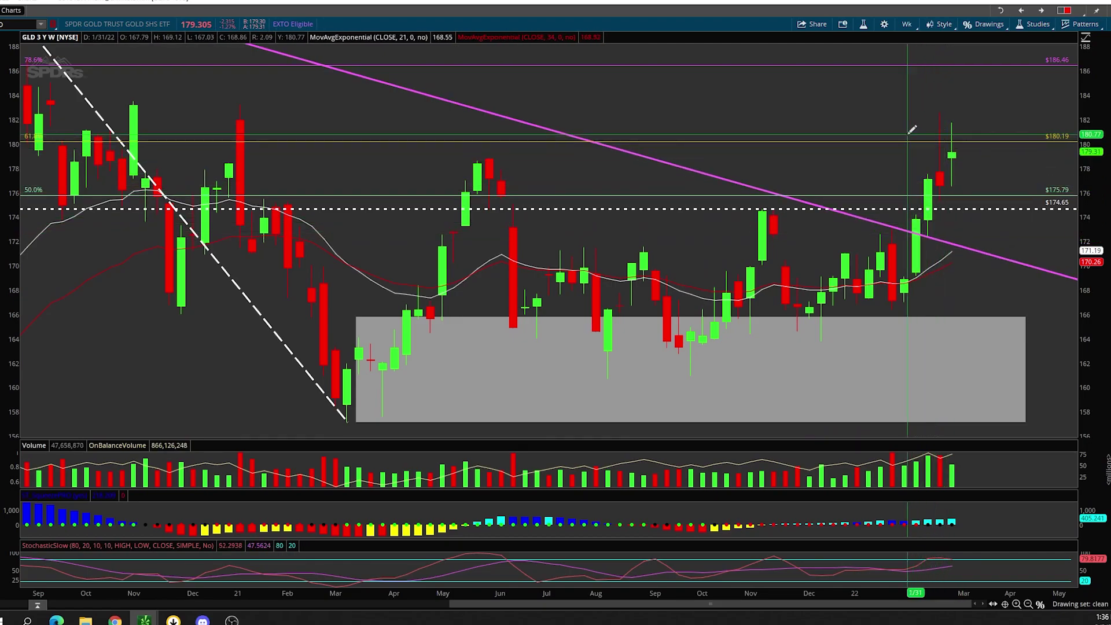
pyautogui.middleClick(871, 117)
pyautogui.click(881, 132)
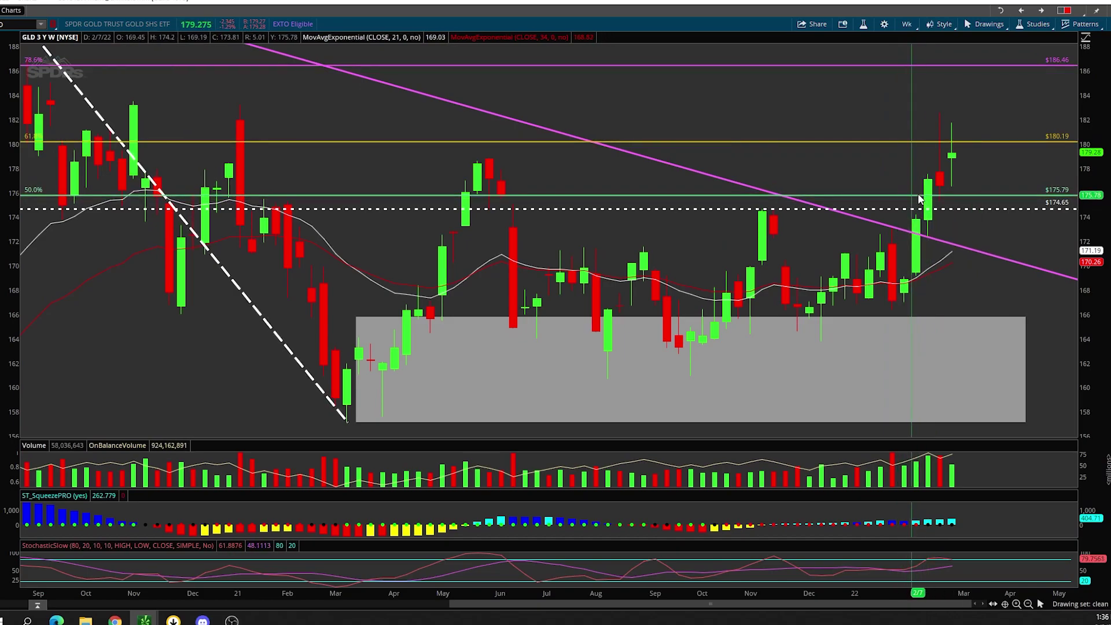
pyautogui.moveTo(923, 198)
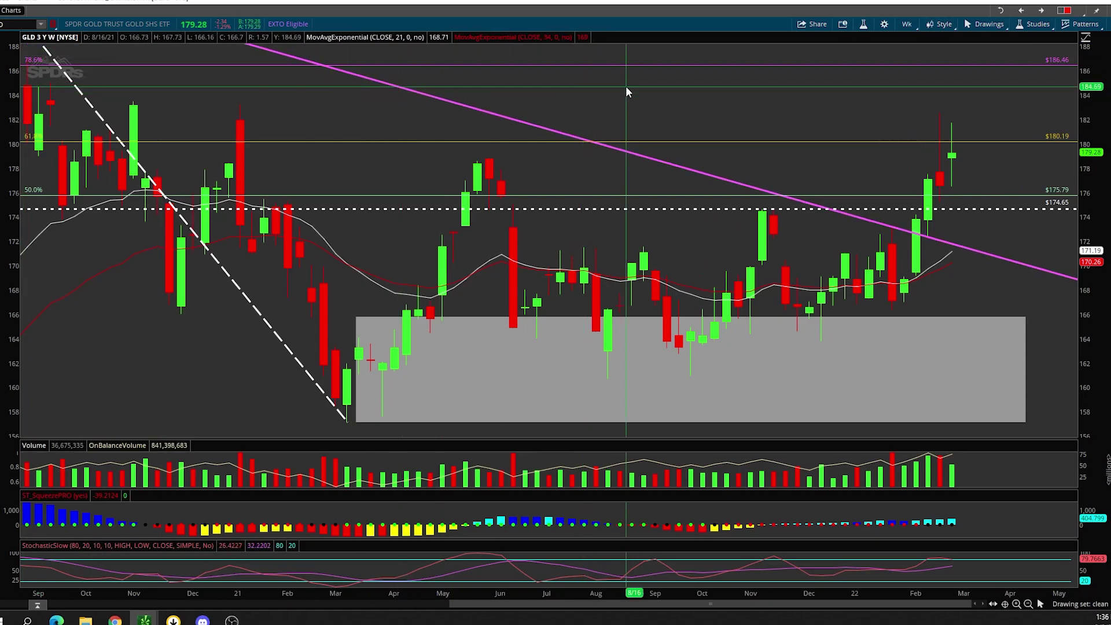
# Place a horizontal price level at about 200 on the 3-year weekly GLD chart.
pyautogui.scroll(-5, 626, 86)
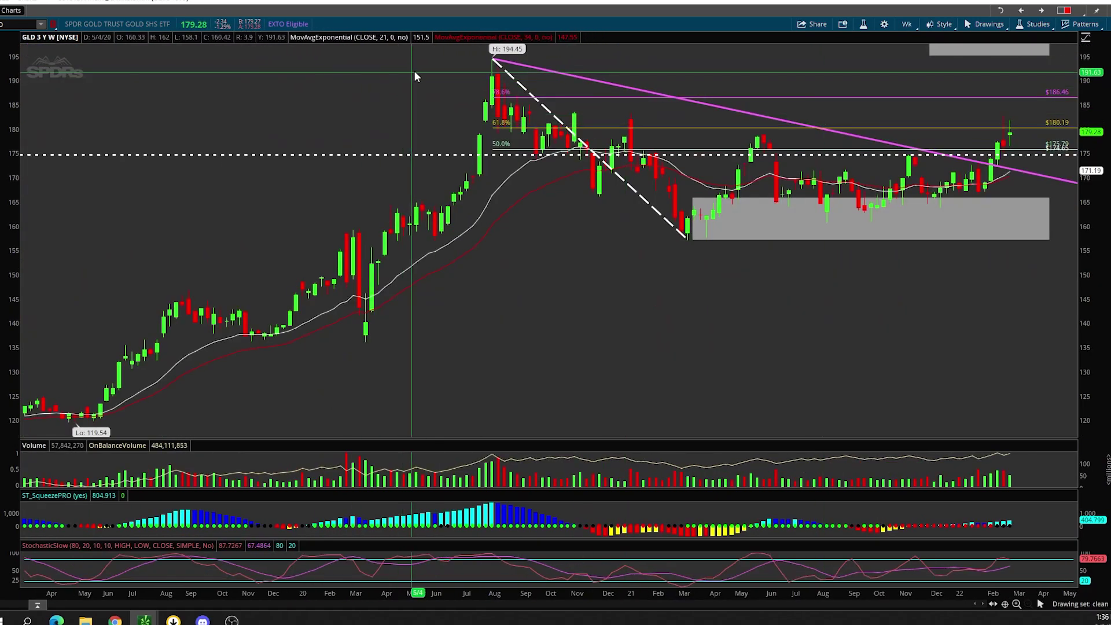
pyautogui.moveTo(1085, 116); pyautogui.dragTo(1086, 148)
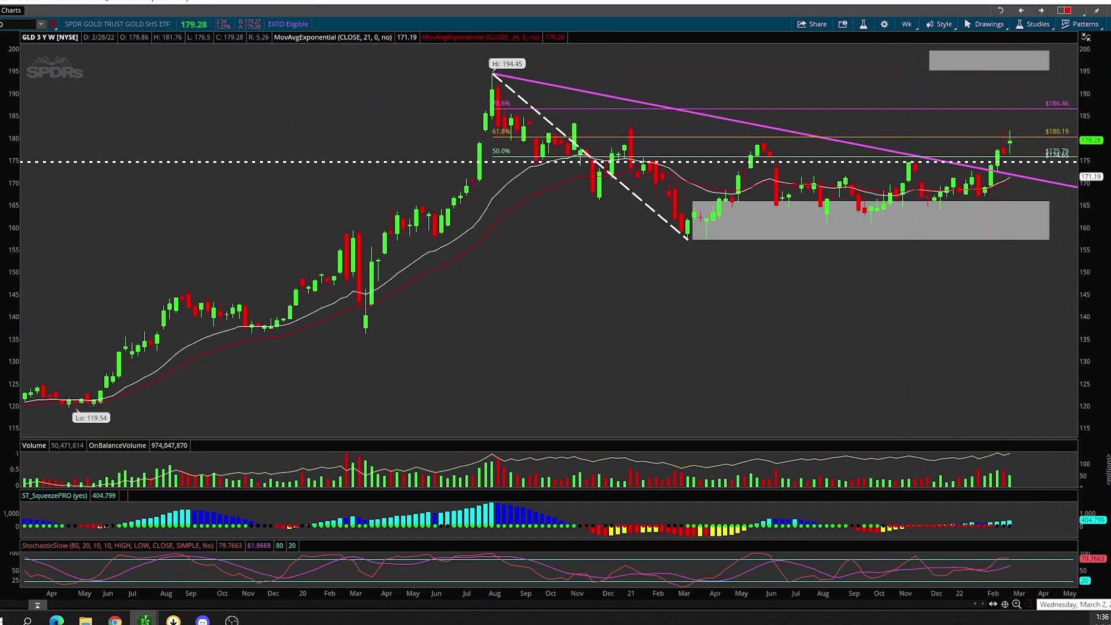
pyautogui.middleClick(620, 67)
pyautogui.click(653, 103)
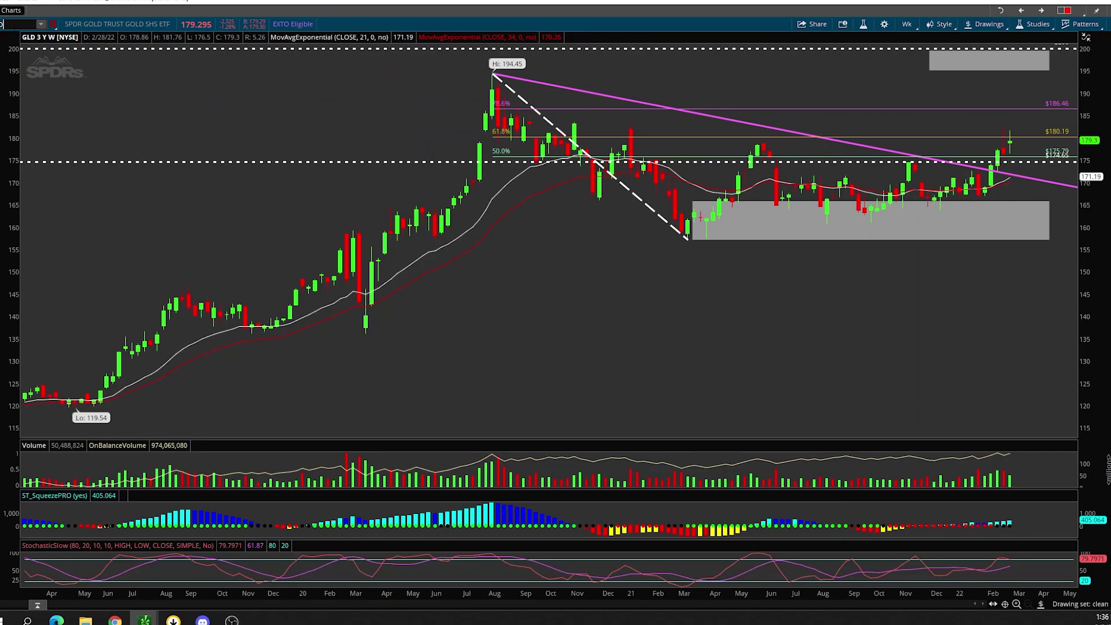
# Load the CVX symbol and set the chart to the 1-year daily time frame, focused on the latest candles.
pyautogui.write('CVX')
pyautogui.press('Return')
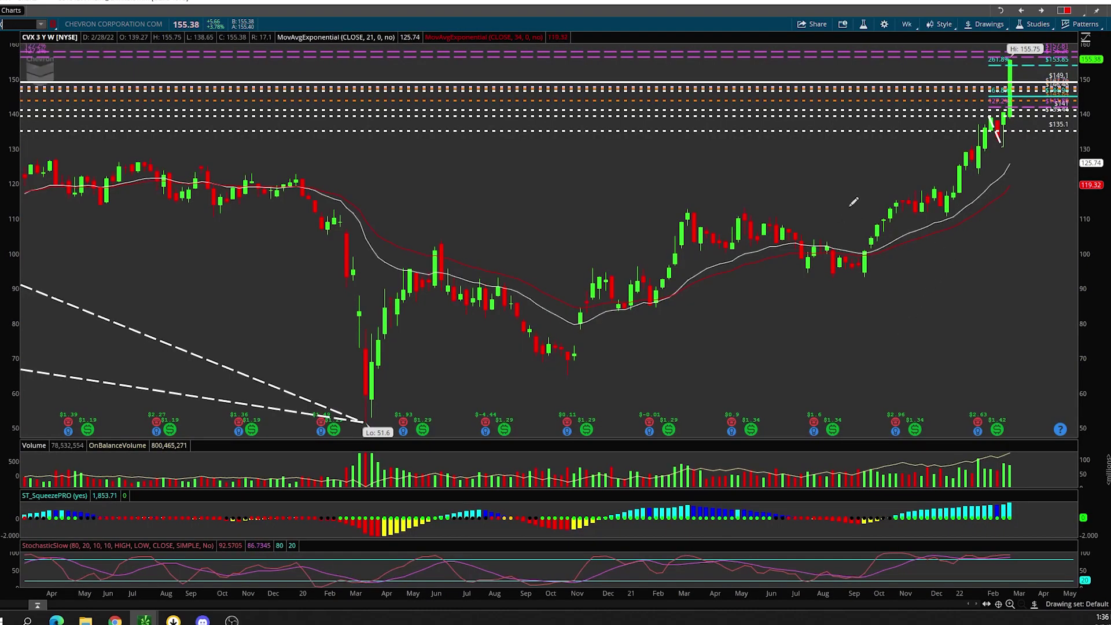
pyautogui.scroll(5, 854, 202)
pyautogui.click(906, 24)
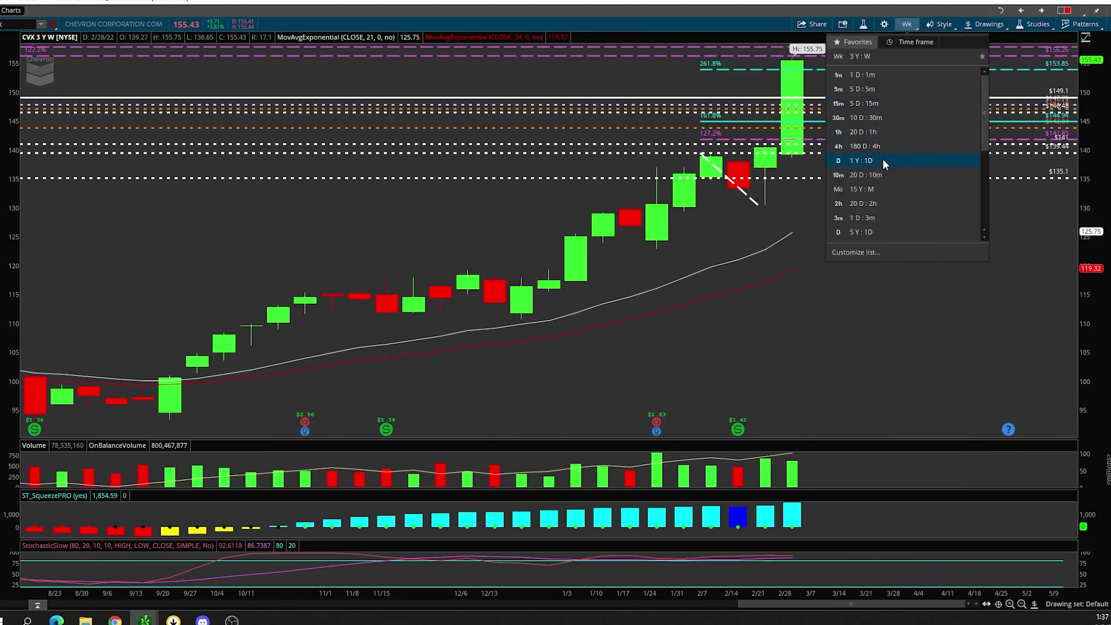
pyautogui.click(883, 161)
pyautogui.scroll(5, 770, 203)
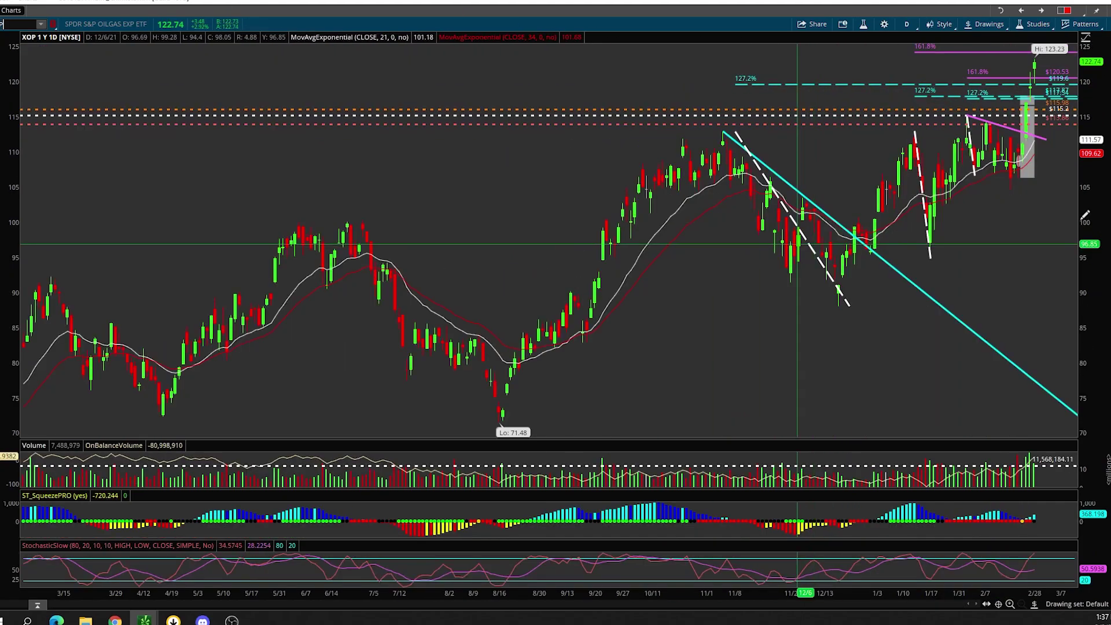
# Load the XOP symbol and set its chart to the 5-day 5-minute time frame.
pyautogui.moveTo(796, 243); pyautogui.dragTo(1059, 183)
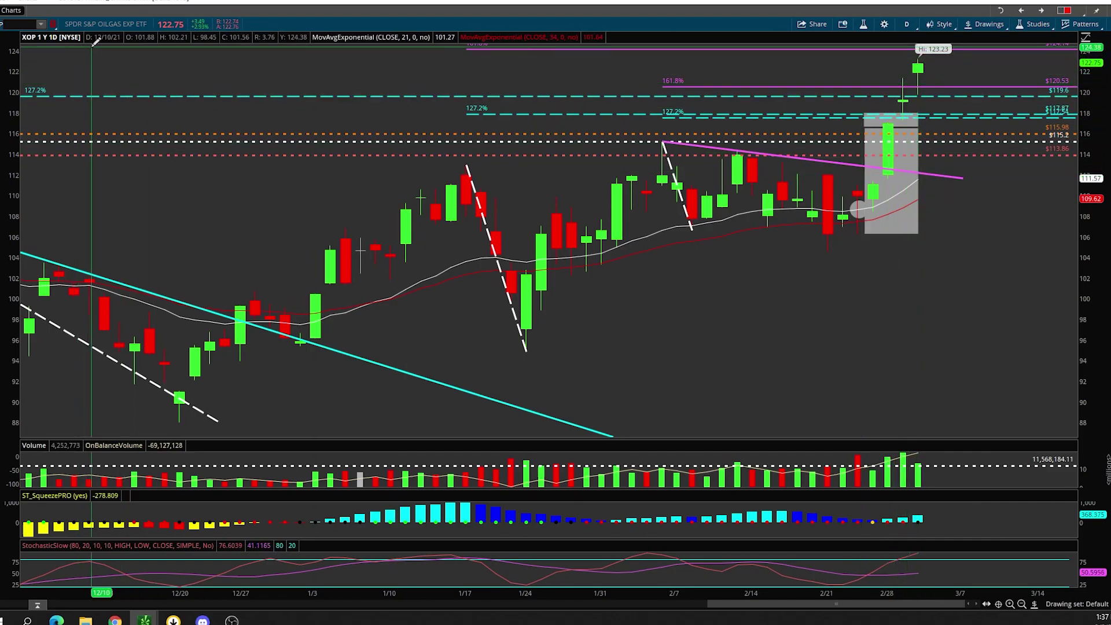
pyautogui.click(907, 24)
pyautogui.click(884, 87)
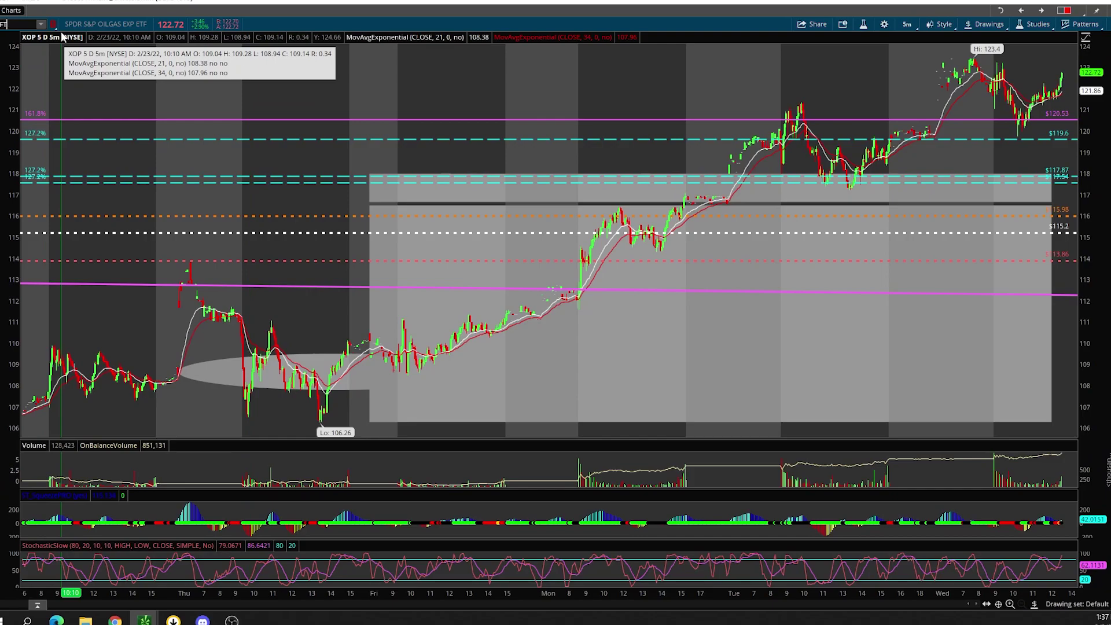
# Load the MSFT symbol, focus on the latest session and switch the drawing set to Default.
pyautogui.write('MSFT')
pyautogui.press('Return')
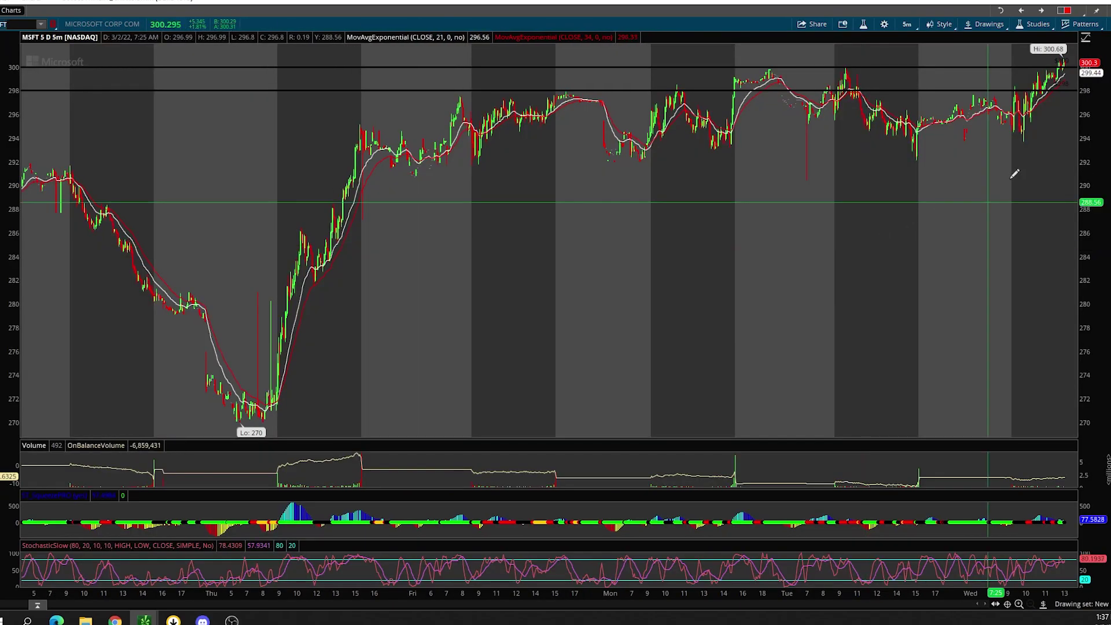
pyautogui.moveTo(976, 191); pyautogui.dragTo(1078, 187)
pyautogui.click(1082, 608)
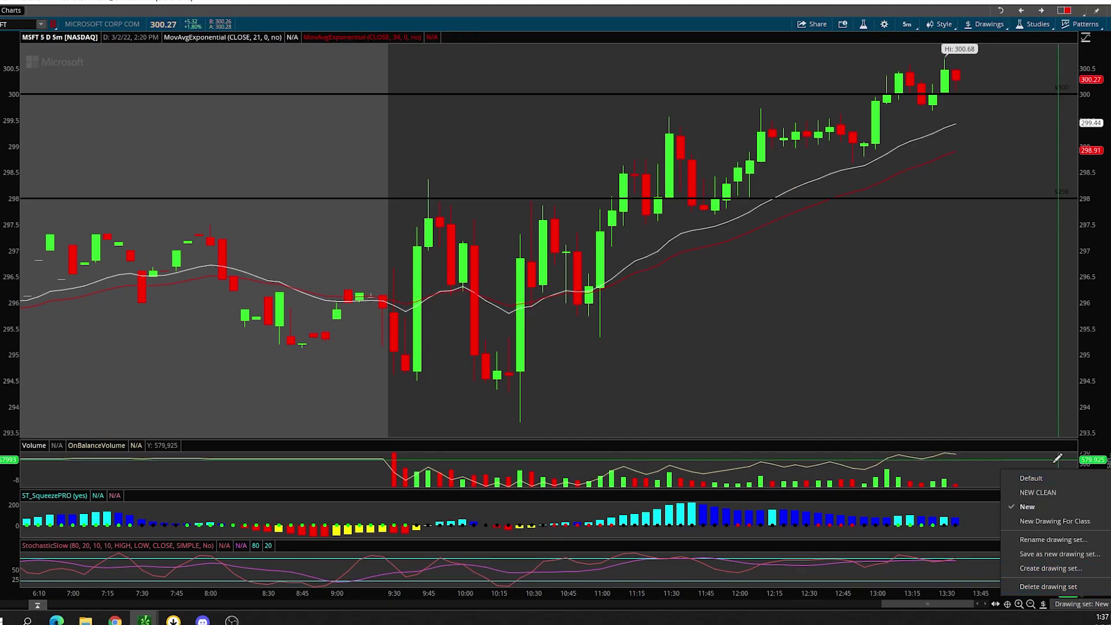
pyautogui.click(1042, 477)
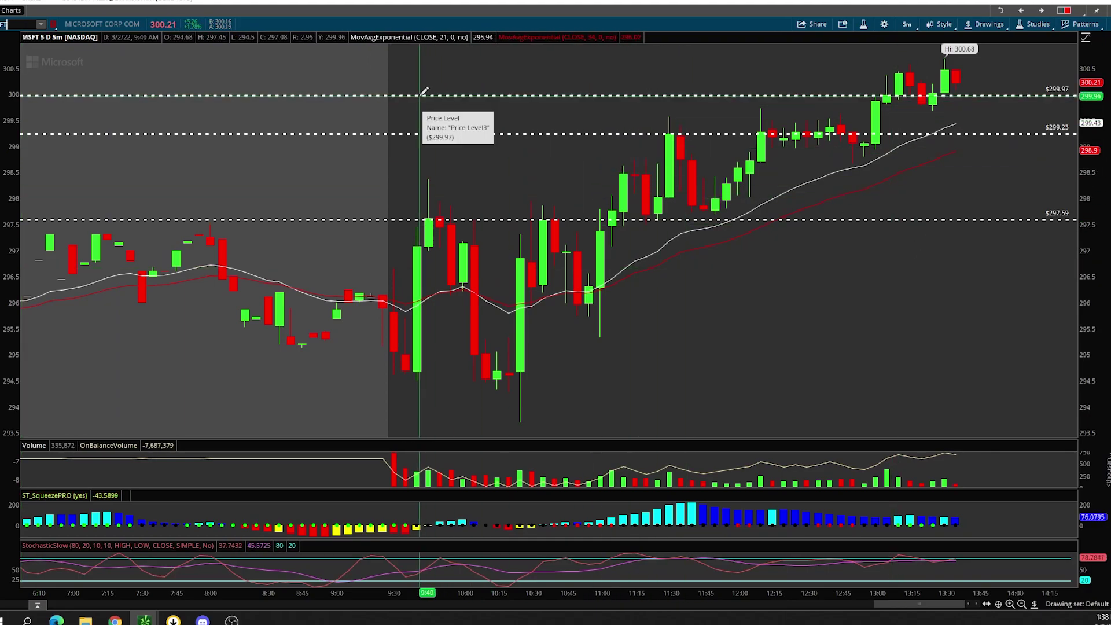
# Load the META symbol and fit the last two sessions of the 5-minute chart in view.
pyautogui.write('META')
pyautogui.press('Return')
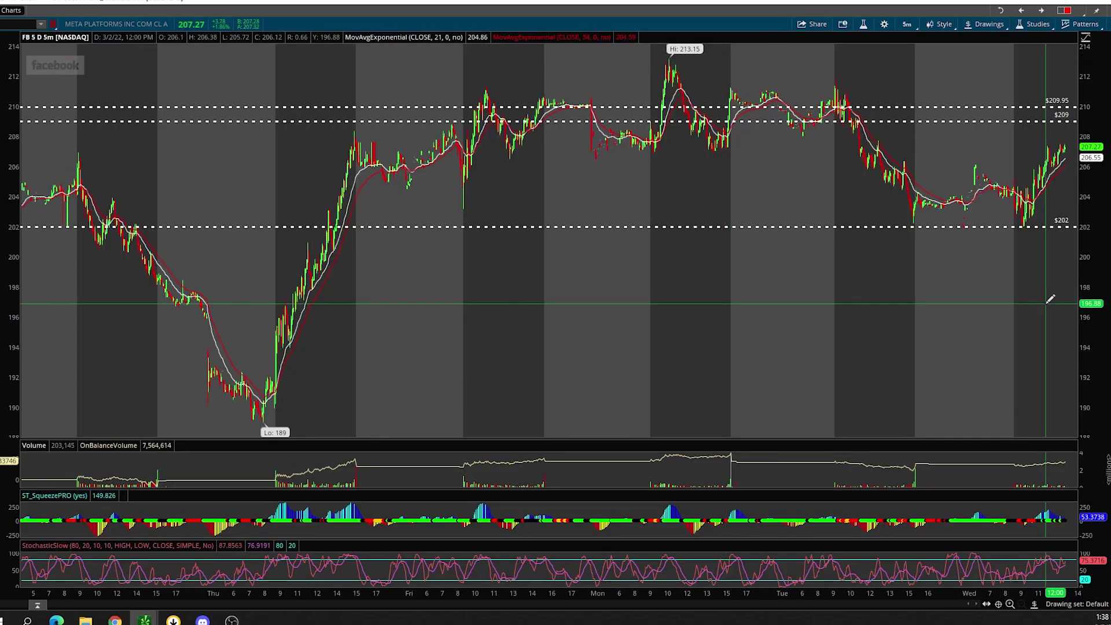
pyautogui.moveTo(811, 292); pyautogui.dragTo(1094, 290)
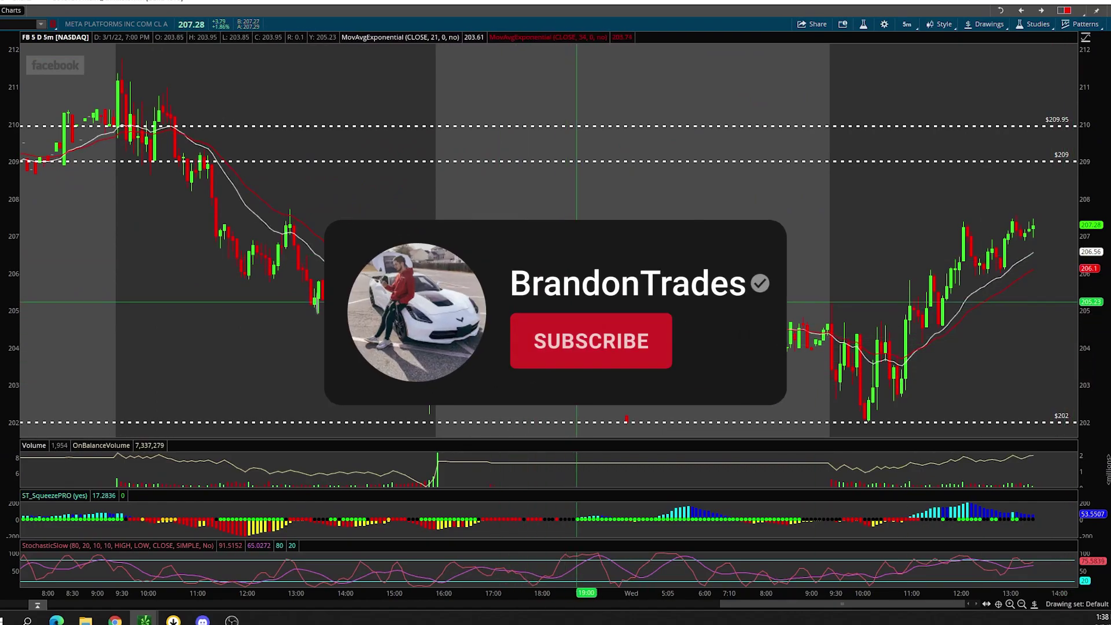
pyautogui.moveTo(1096, 268); pyautogui.dragTo(1092, 330)
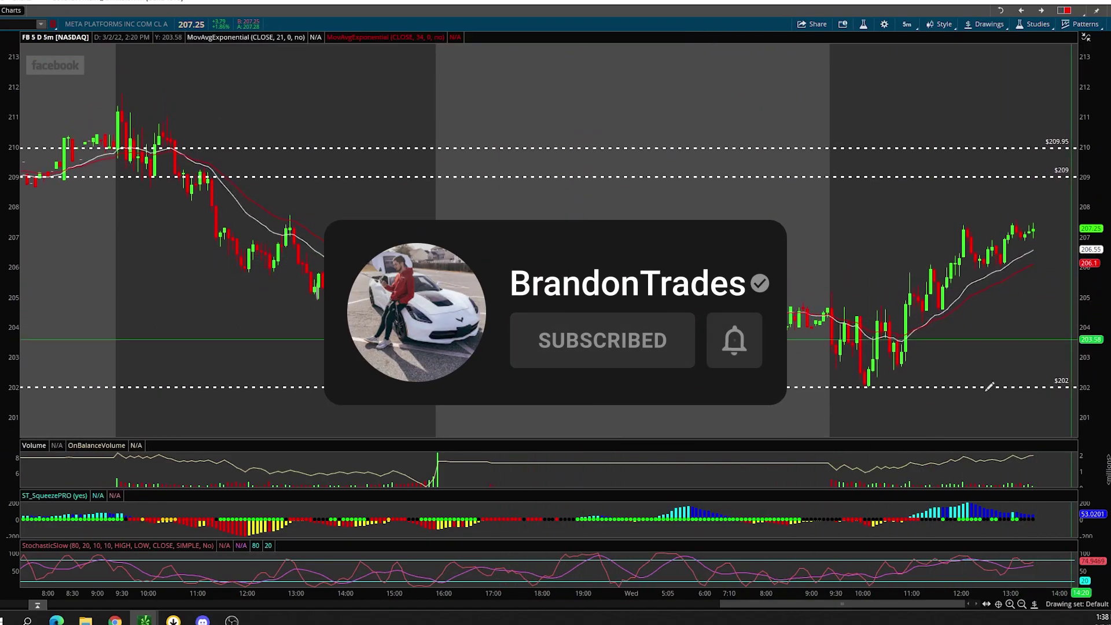
pyautogui.scroll(1, 827, 410)
# Widen the META chart's price scale to about 199 to 215 and return to the pointer tool.
pyautogui.middleClick(826, 410)
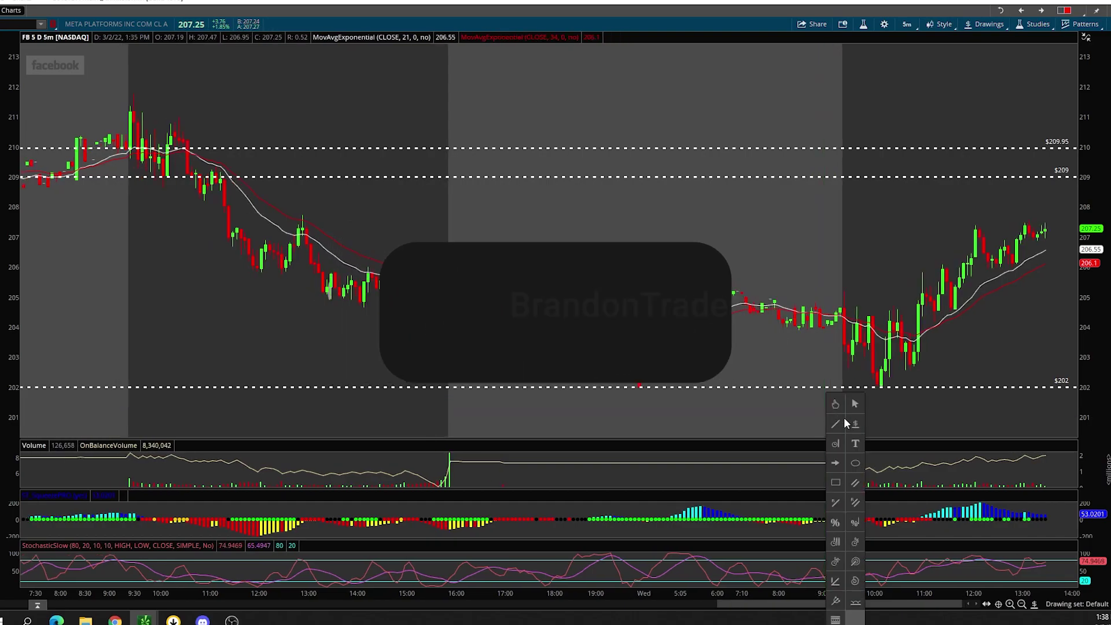
pyautogui.click(854, 423)
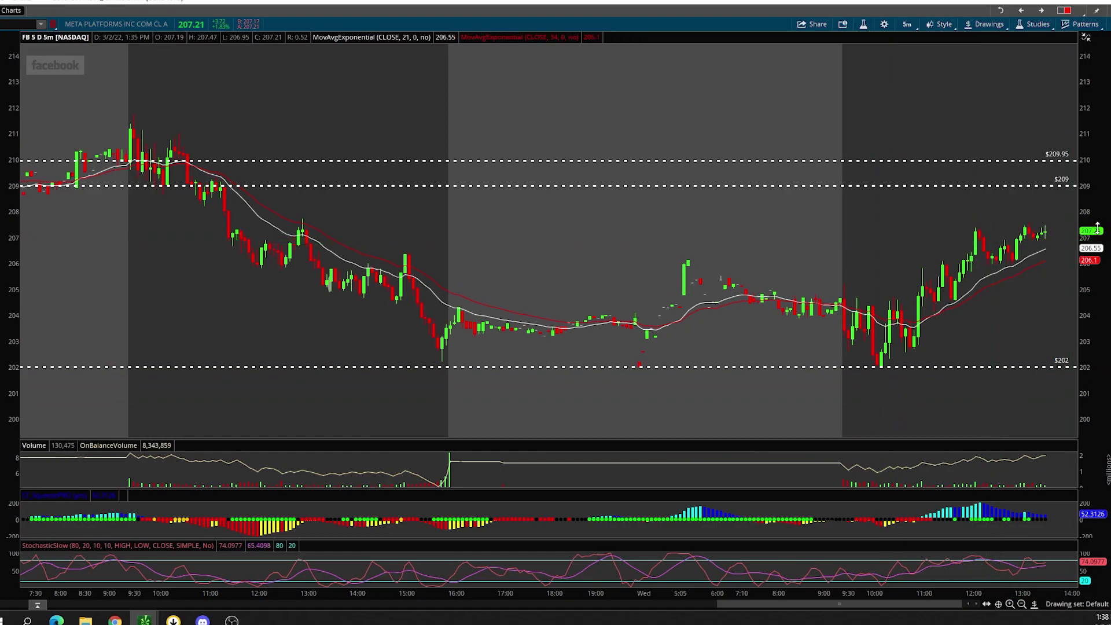
pyautogui.moveTo(1098, 228); pyautogui.dragTo(1098, 243)
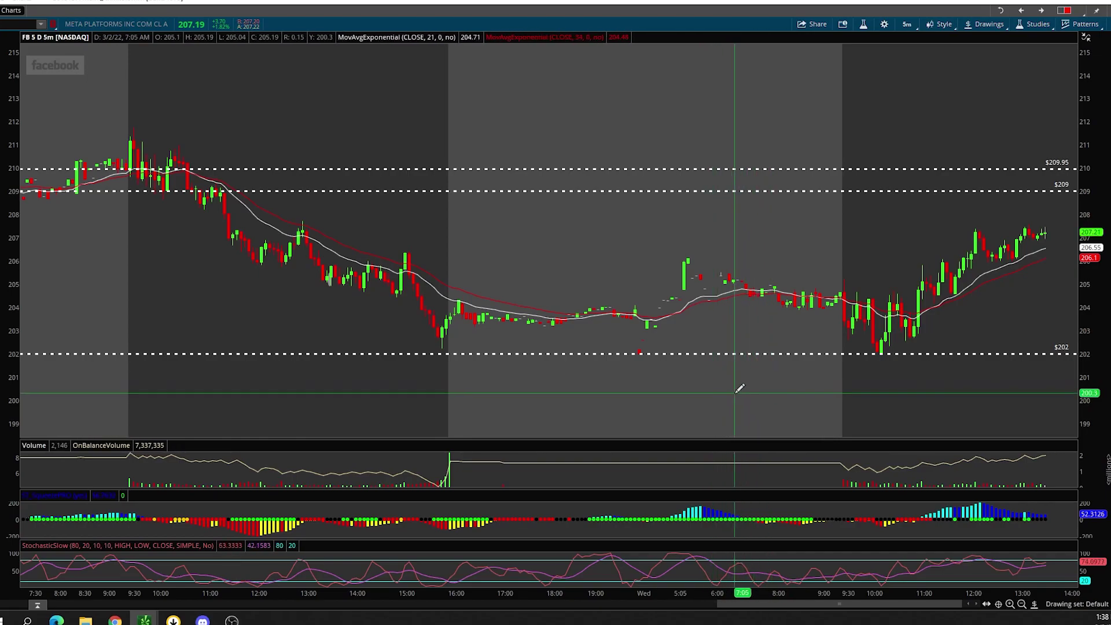
pyautogui.middleClick(368, 222)
pyautogui.click(399, 236)
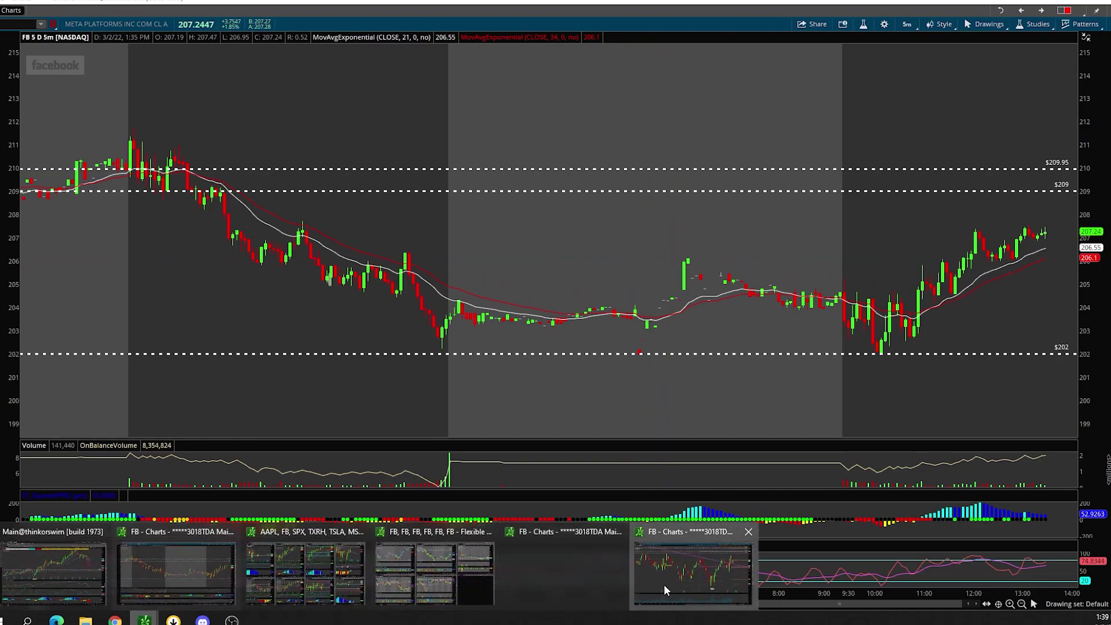
# Switch to the META chart with the PersonsPivots study and view its latest candles on the 20-day 1-hour time frame.
pyautogui.click(665, 585)
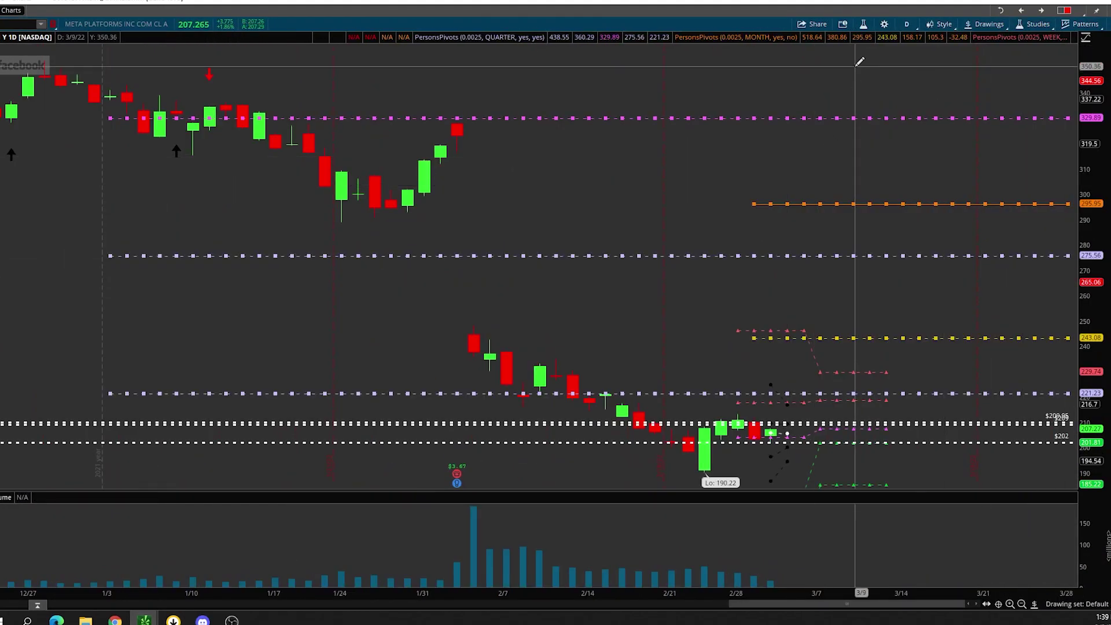
pyautogui.click(909, 26)
pyautogui.click(878, 134)
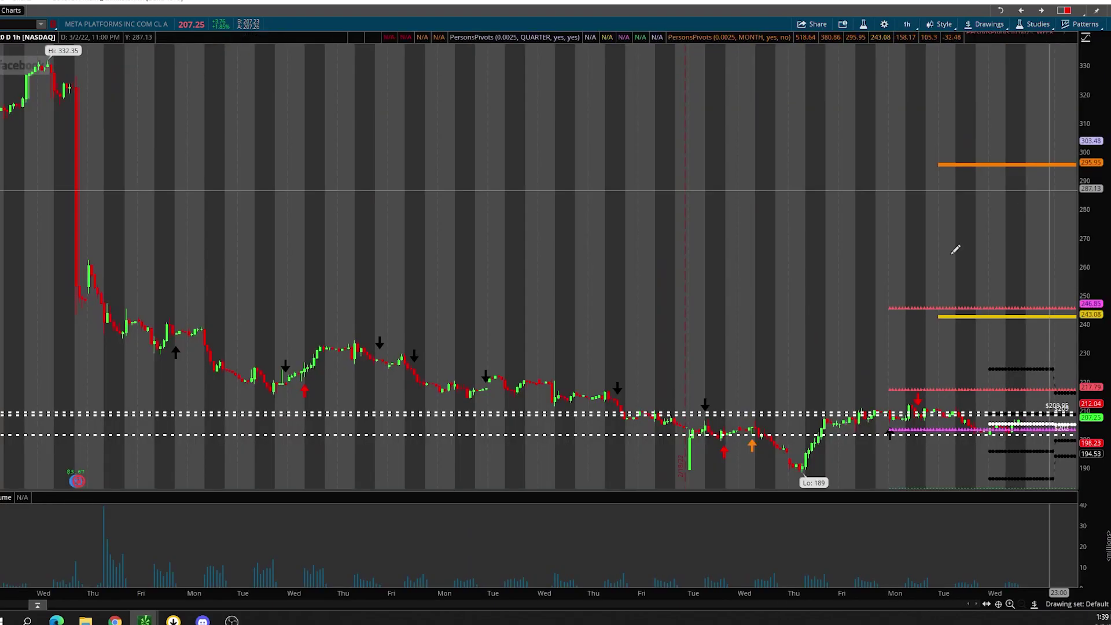
pyautogui.moveTo(881, 278); pyautogui.dragTo(1066, 336)
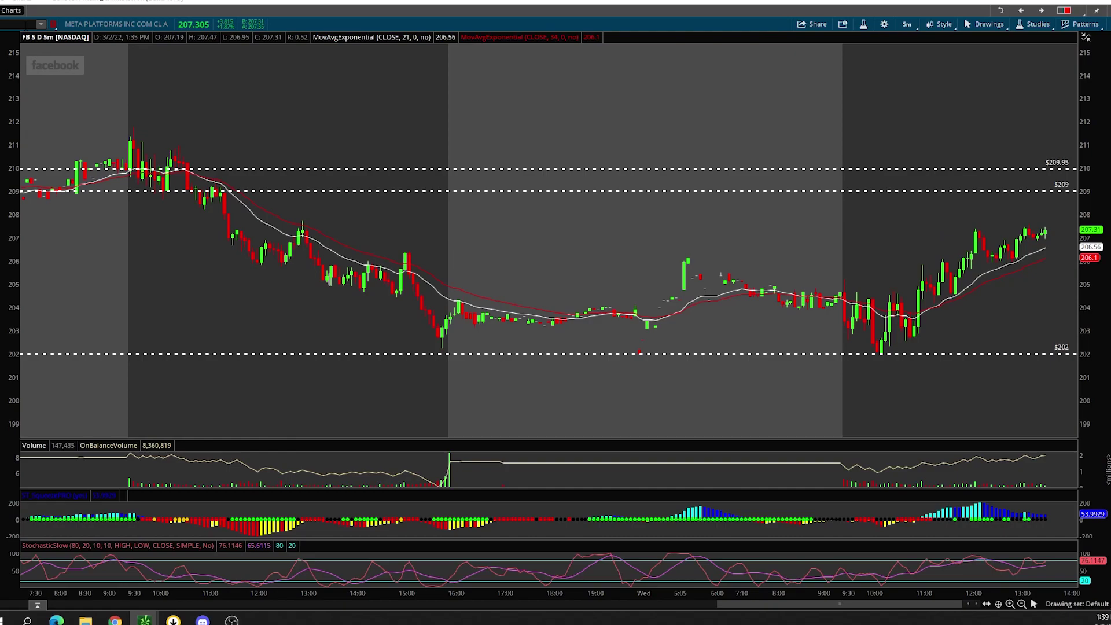
# Load the AAPL symbol on the 5-day 5-minute chart and focus on the latest session.
pyautogui.write('AAPL')
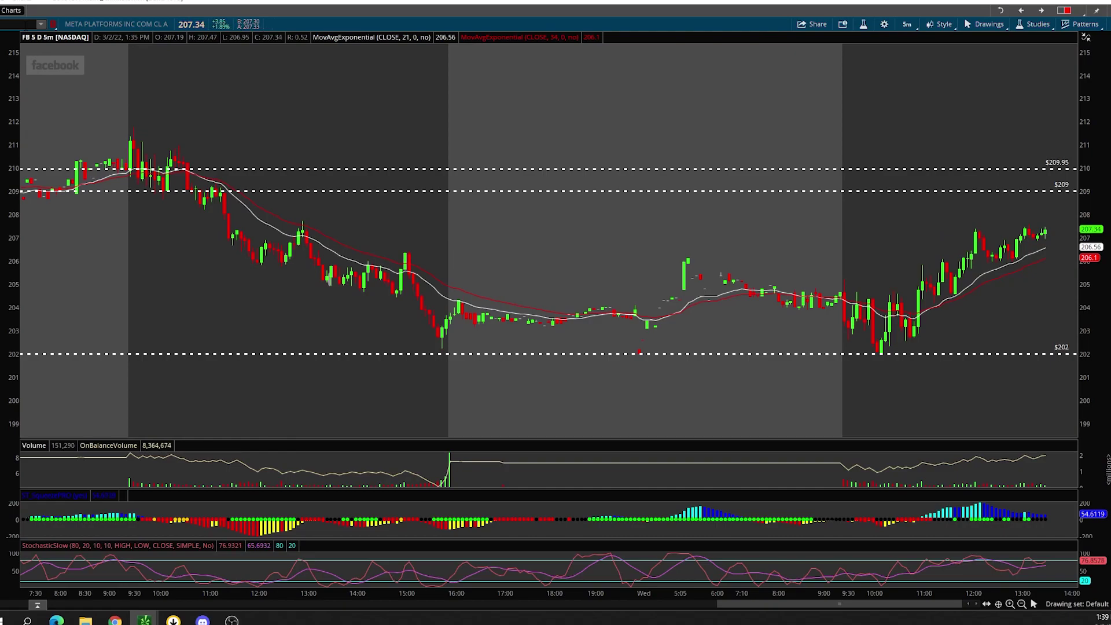
pyautogui.press('Return')
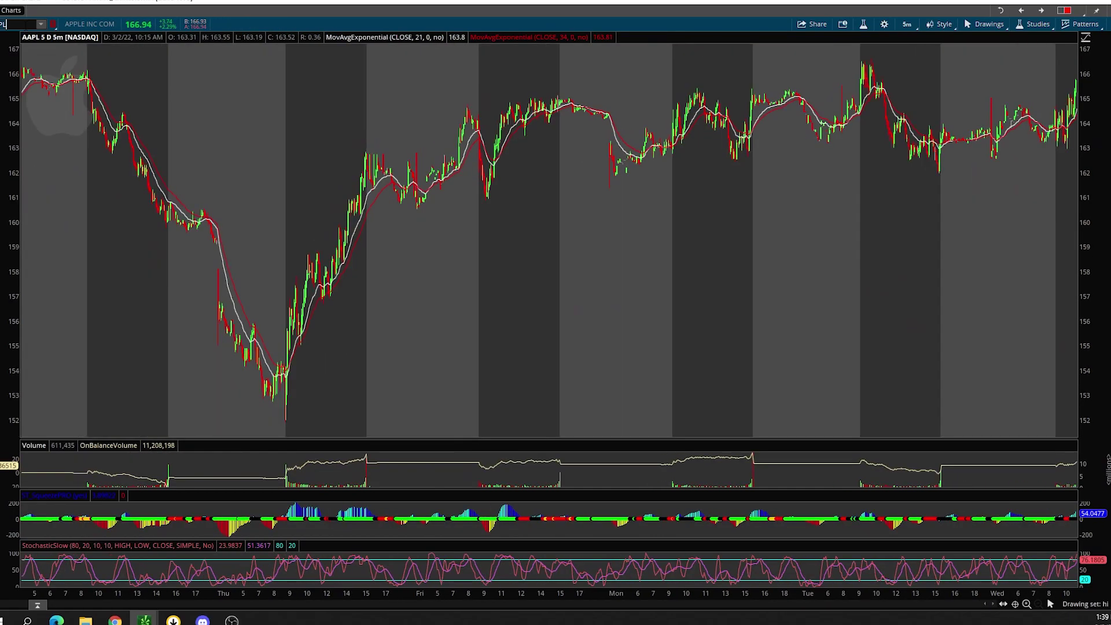
pyautogui.moveTo(918, 227); pyautogui.dragTo(1075, 198)
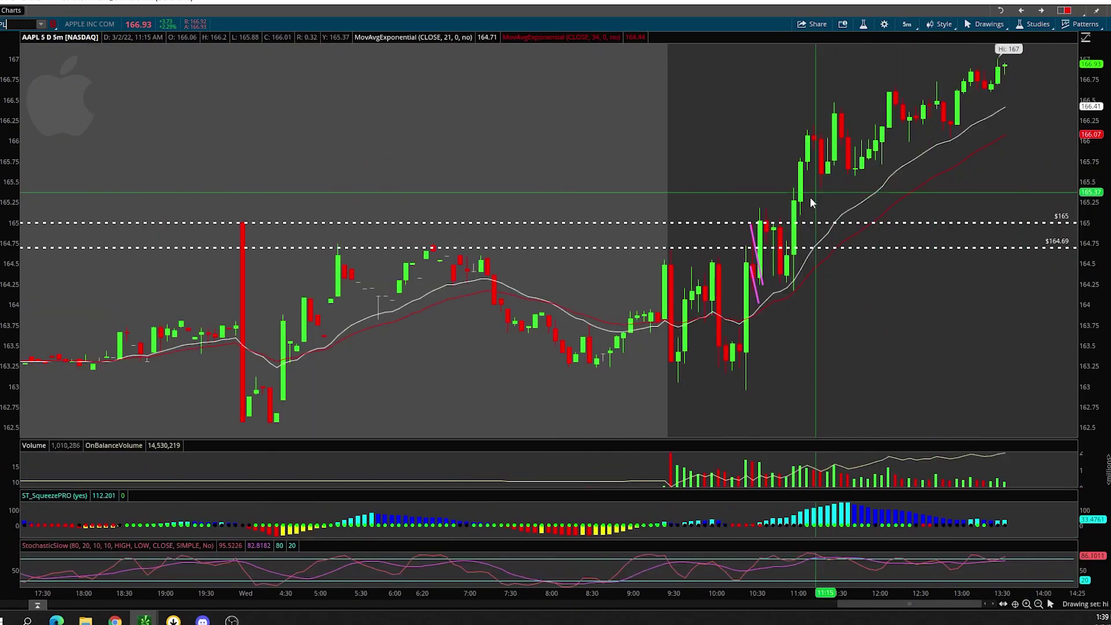